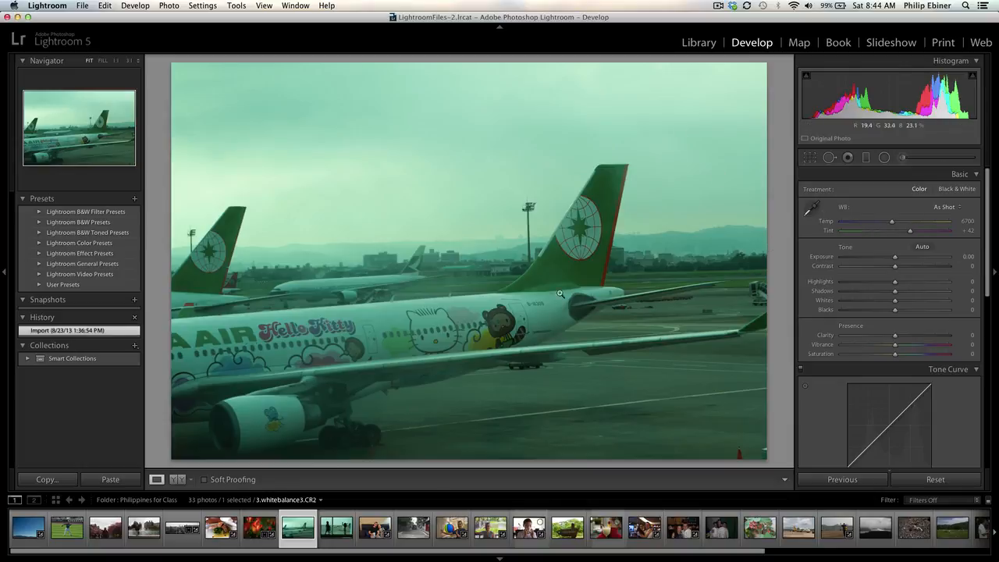
- Correct the green cast by sampling the plane's white fuselage as the white balance neutral target
left_click(806, 204)
left_click(812, 209)
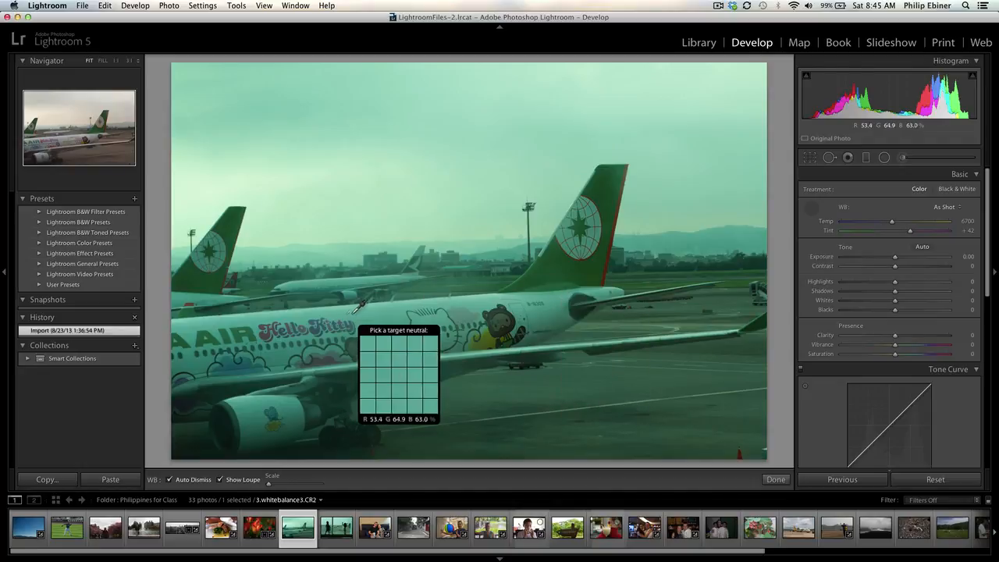
left_click(393, 314)
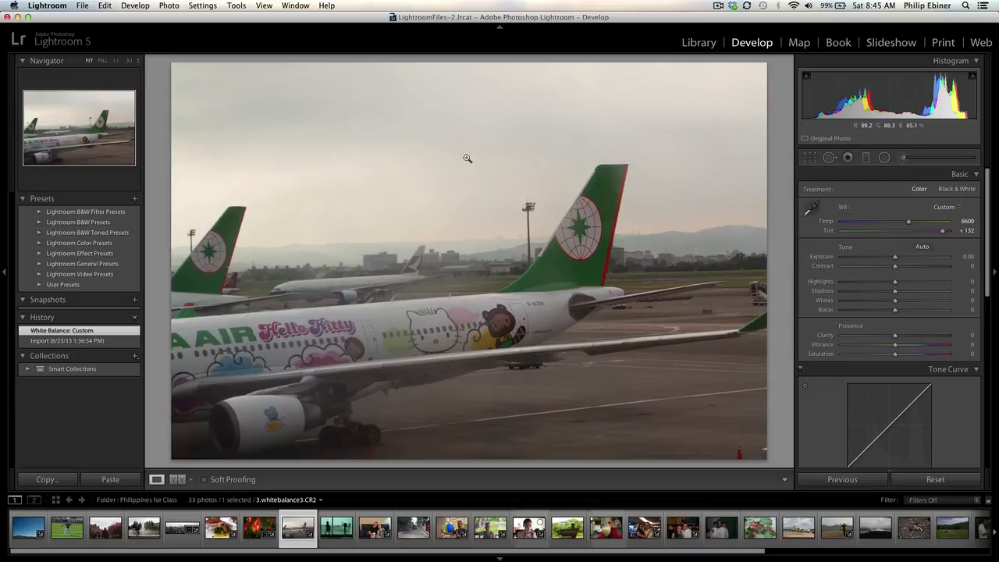
- Crop the photo tighter around the main plane's tail and rear fuselage, rotating it to an angle of 1.84
left_click(813, 159)
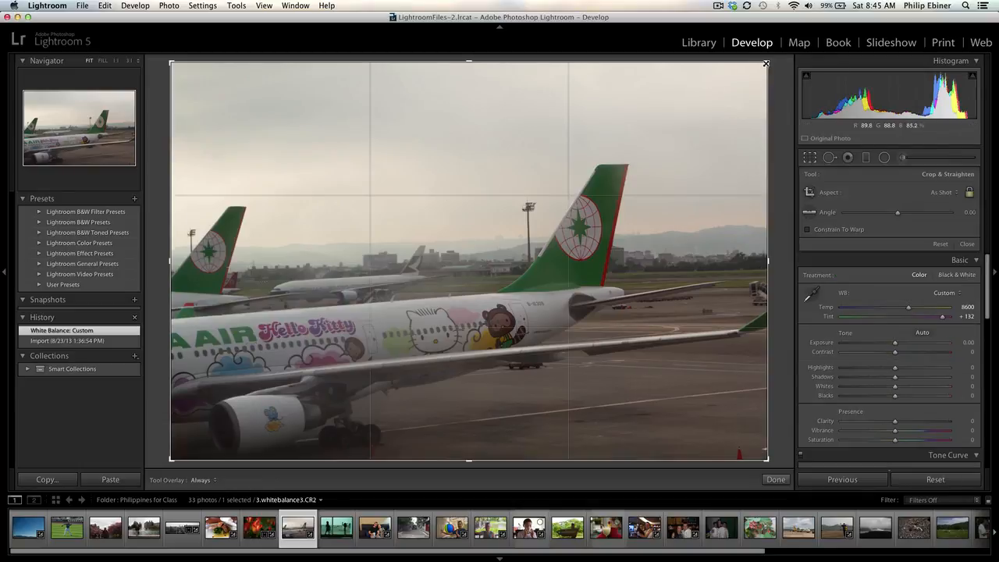
left_click_drag(765, 64, 740, 108)
left_click_drag(599, 217, 468, 216)
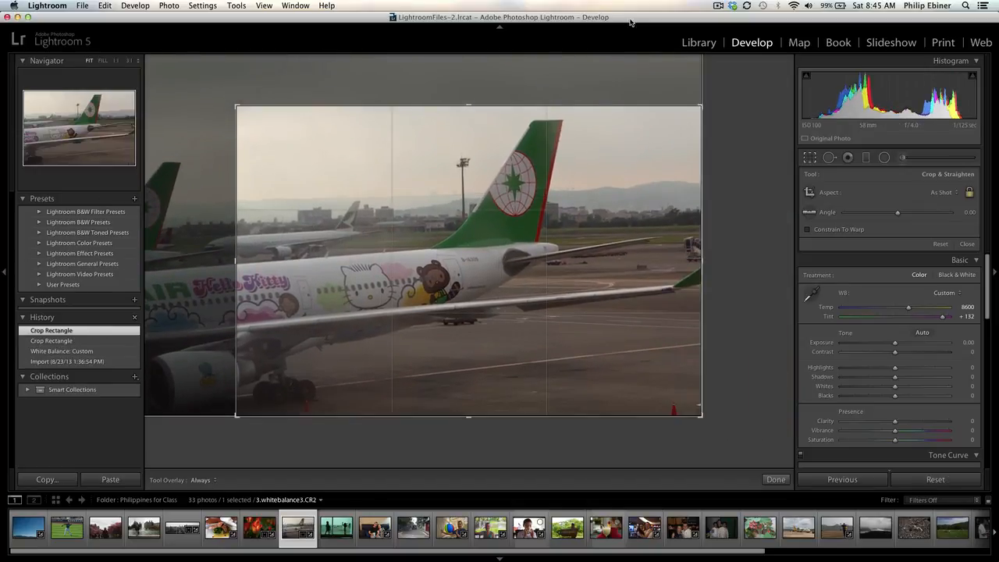
mouse_move(621, 79)
left_mouse_down()
mouse_move(636, 85)
mouse_move(630, 76)
left_mouse_up()
left_click_drag(204, 251, 212, 276)
left_click_drag(489, 186, 530, 220)
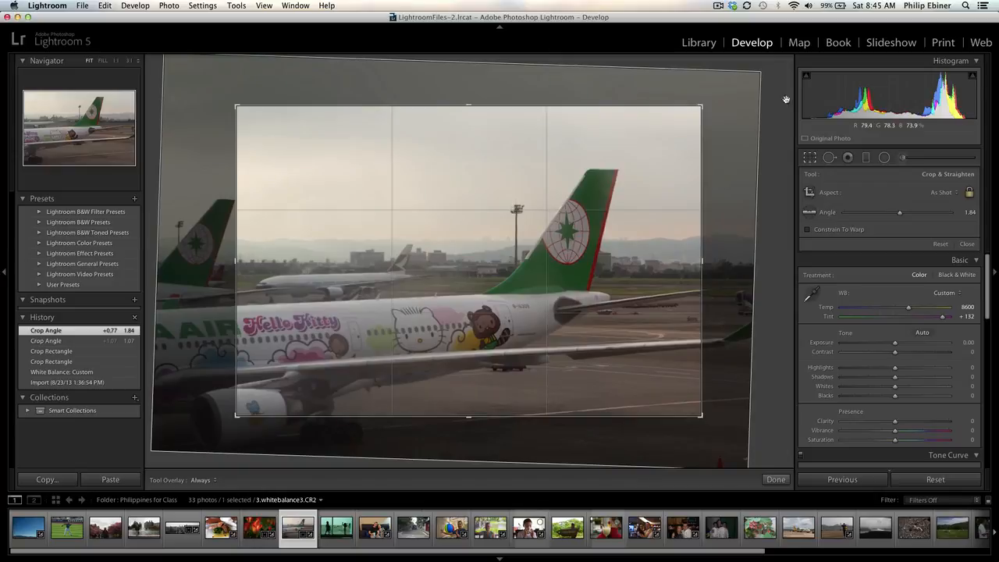
left_click_drag(701, 106, 709, 96)
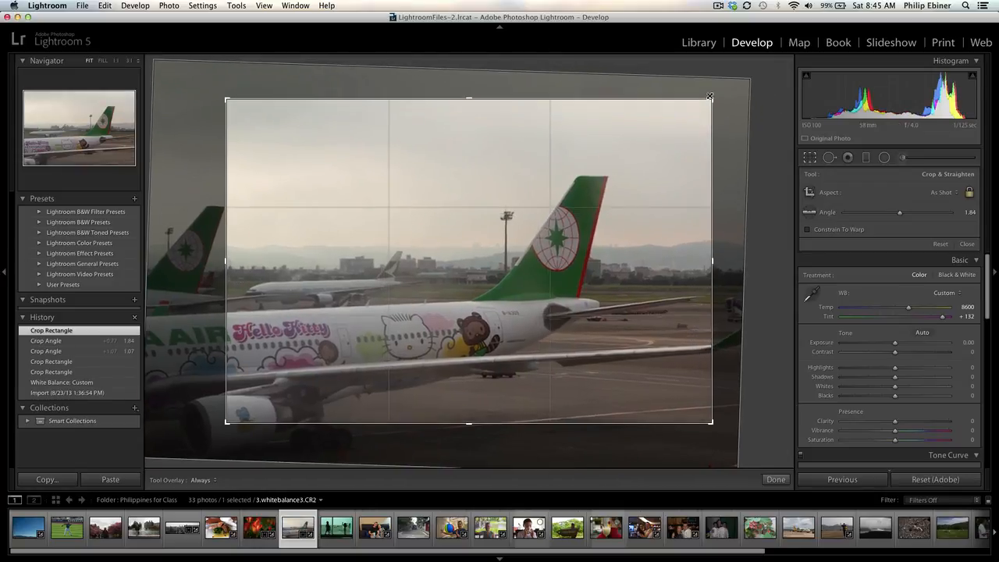
key("Return")
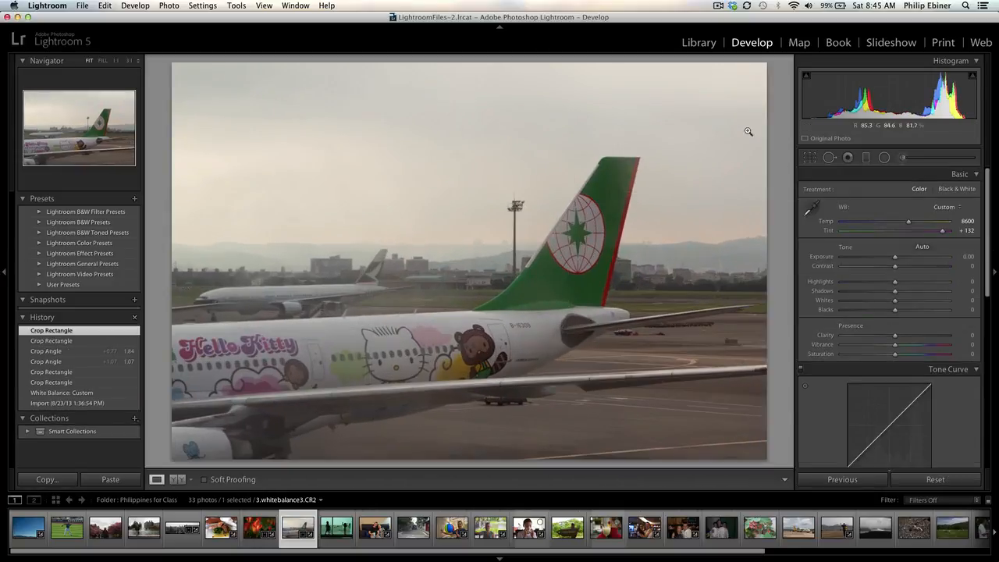
- Reopen the crop and straighten the photo to an angle of -0.16
left_click(812, 160)
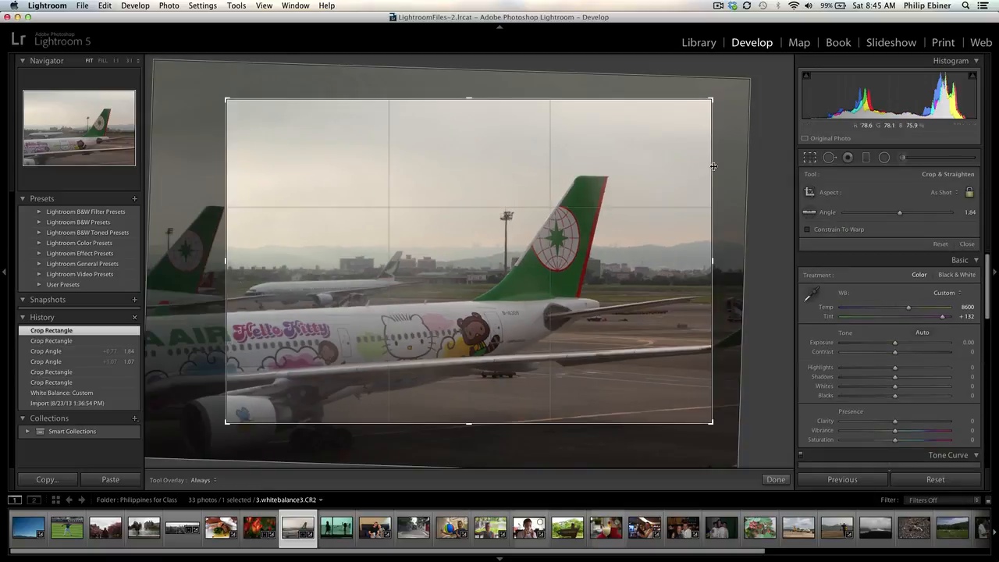
left_click_drag(713, 166, 723, 153)
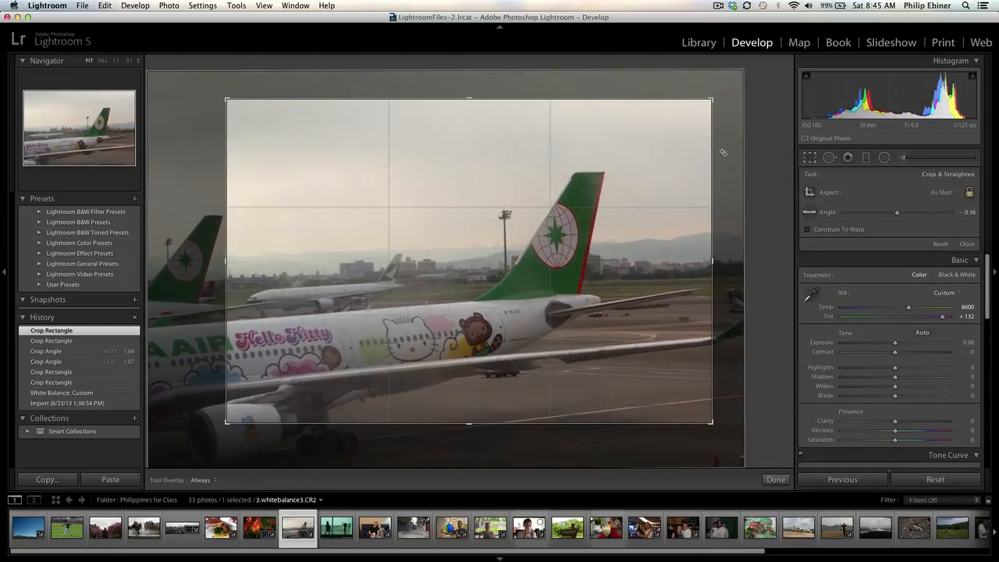
key("Return")
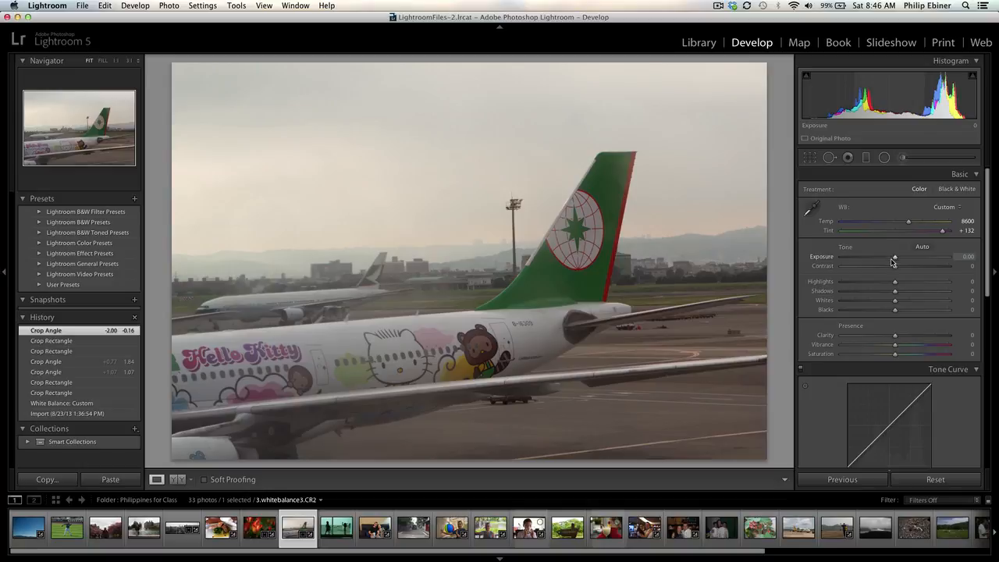
- Set Contrast to +15 and Highlights to +15
left_click_drag(895, 268, 897, 268)
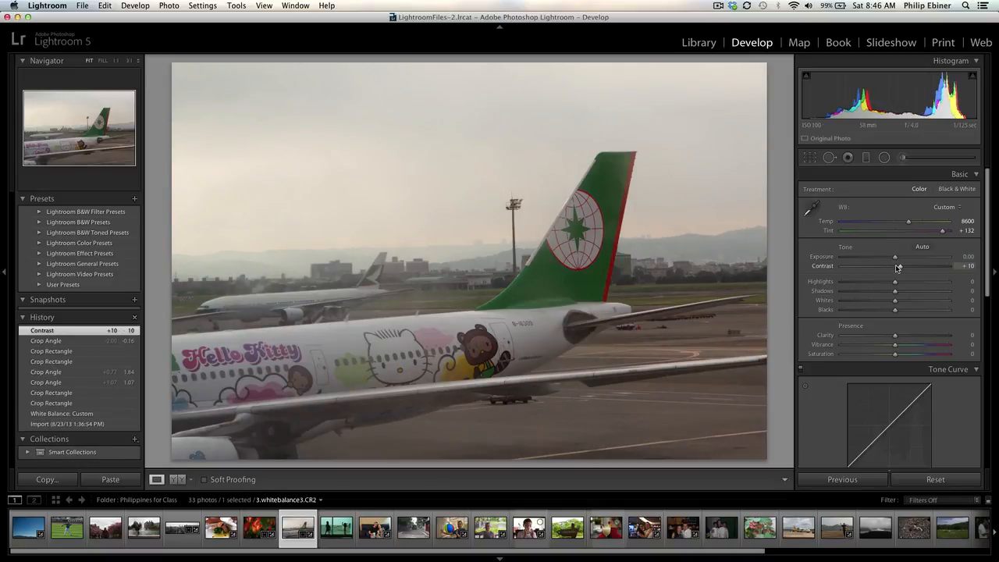
left_click_drag(898, 268, 901, 267)
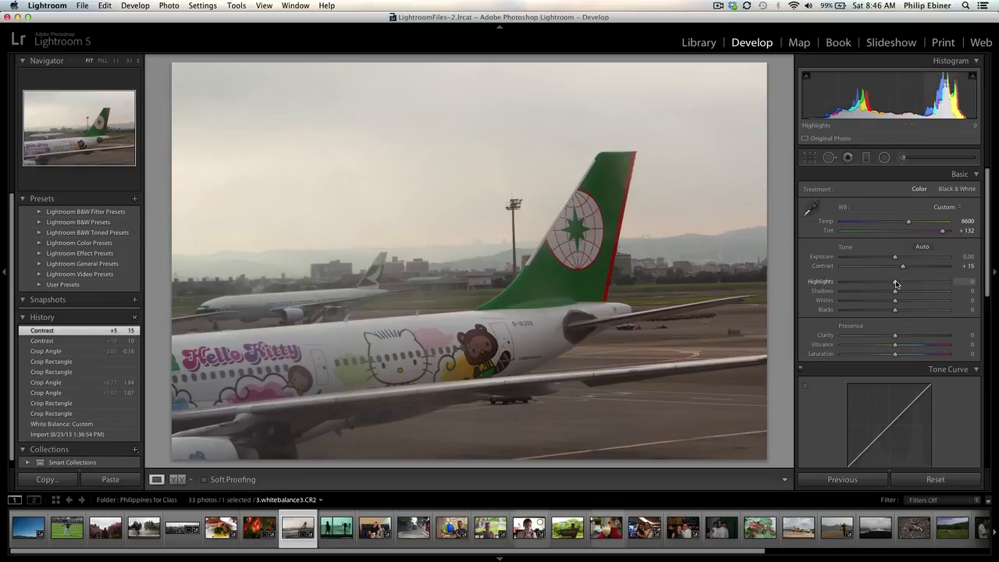
left_click_drag(896, 283, 897, 285)
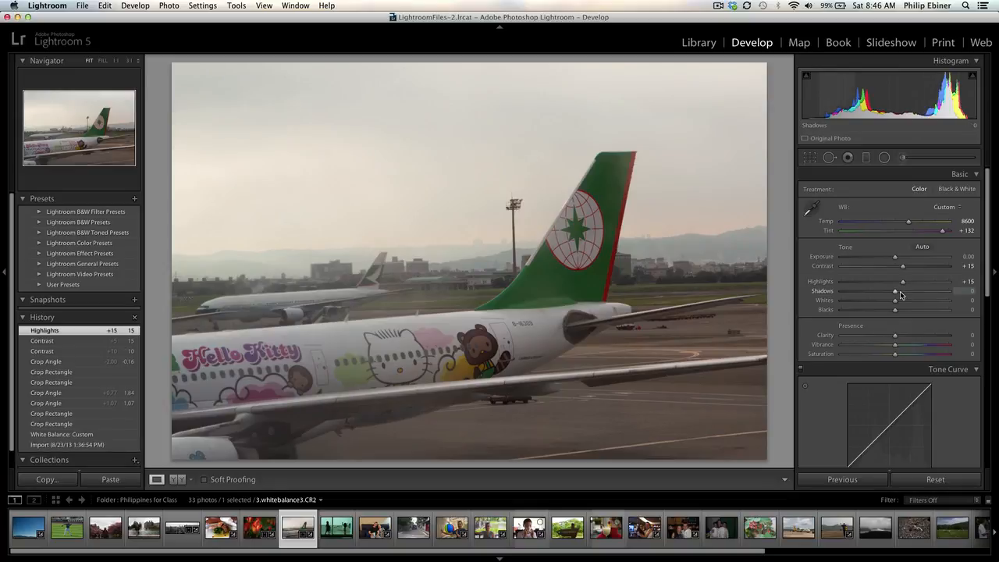
- Set Shadows to -10, Whites to +10 and Blacks to -15
key("Down")
key("Down")
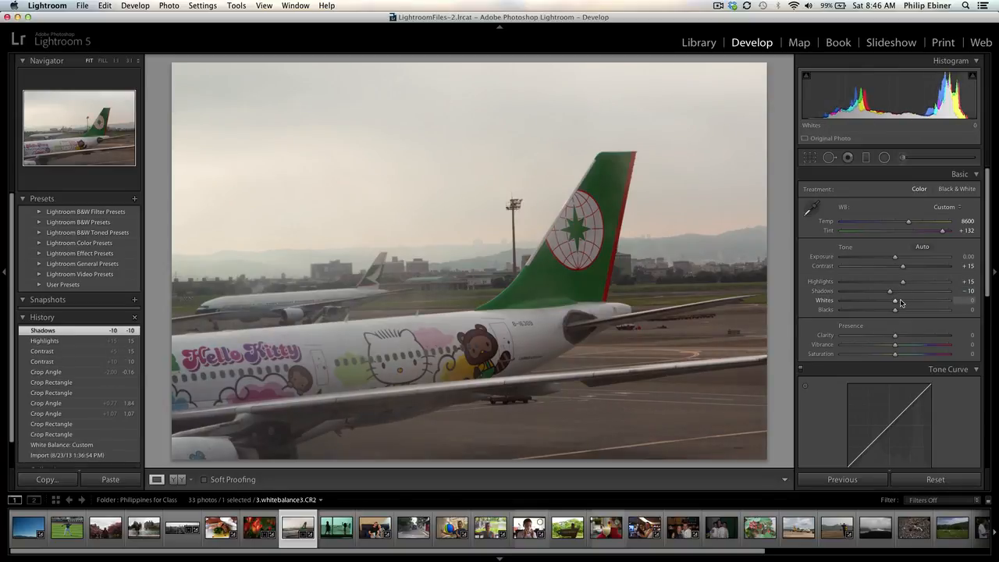
key("Up")
key("Up")
key("Down")
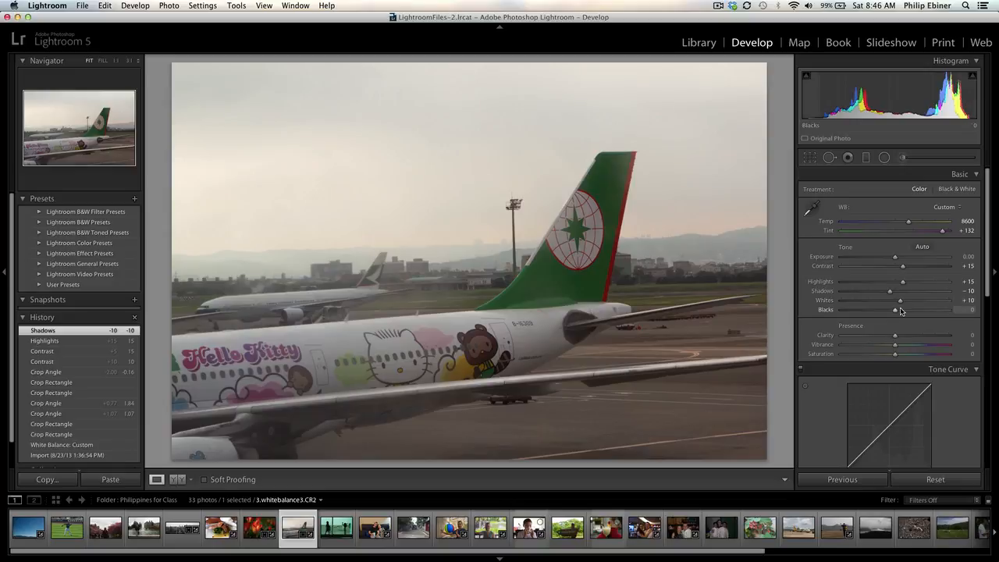
key("Down")
key("Down")
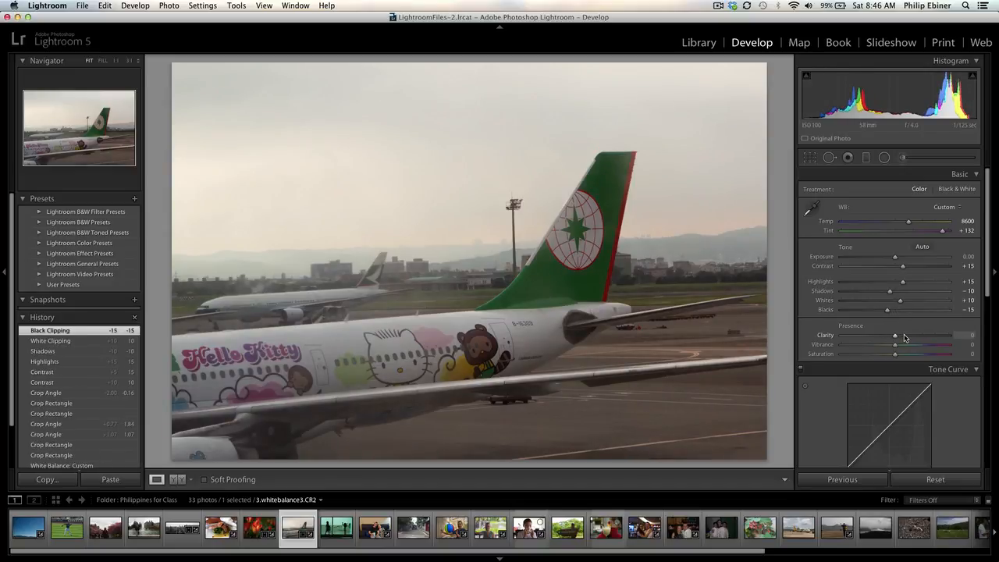
- Set Clarity to +10, Vibrance to +40 and Saturation to -10
key("Up")
key("Up")
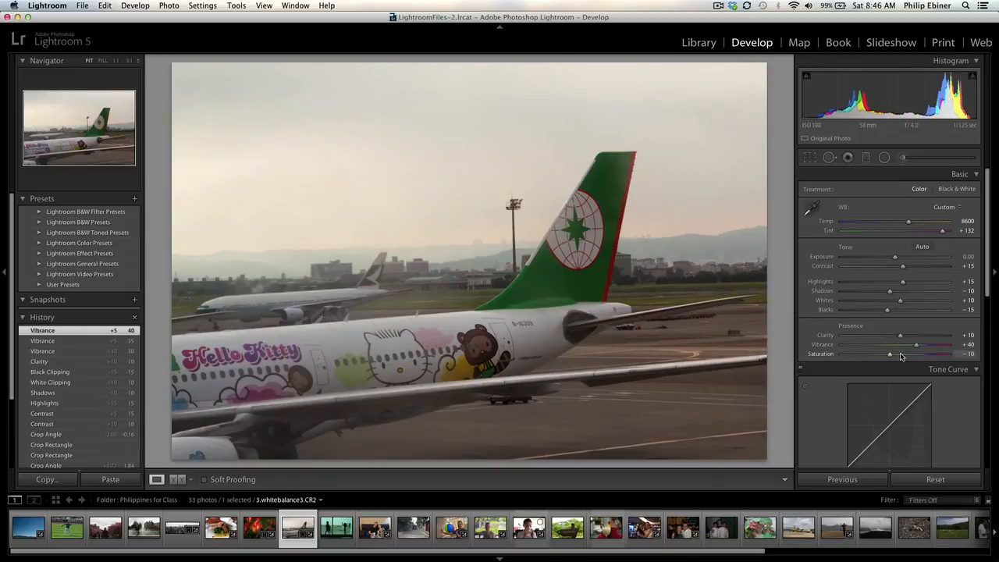
- Shape the tone curve by raising Lights to +27 and lowering Darks to -11
left_click_drag(990, 244, 990, 271)
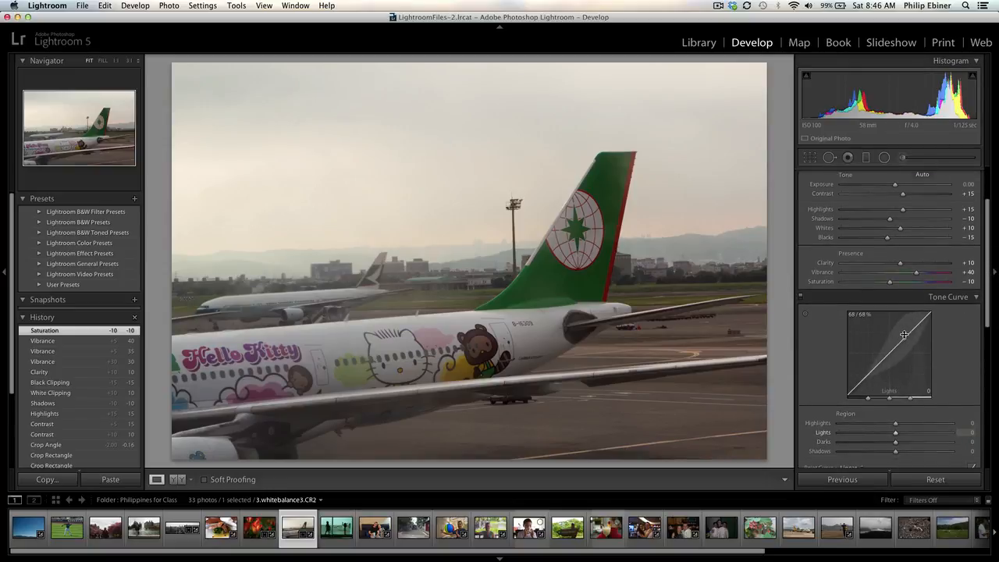
left_click_drag(903, 334, 903, 329)
left_click_drag(869, 373, 869, 374)
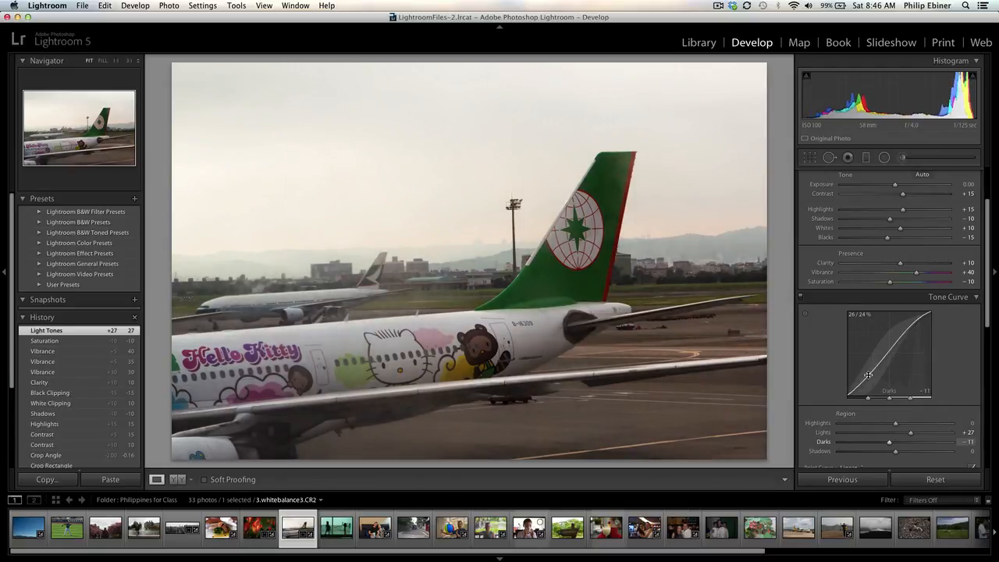
- Inspect the fuselage artwork up close for sharpness and noise, return to the full photo and expand the Effects settings
left_click_drag(985, 292, 984, 315)
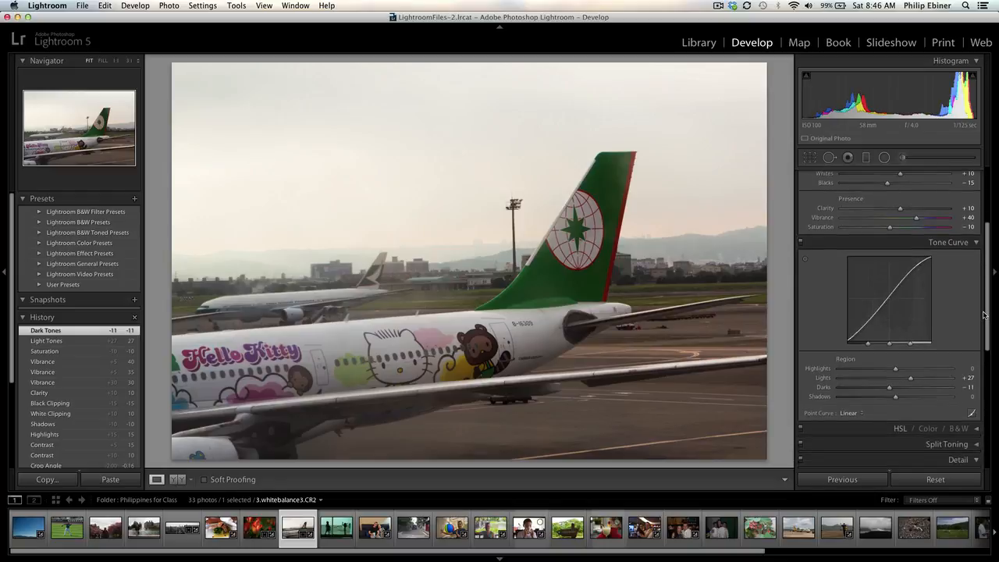
scroll(981, 308, "down", 5)
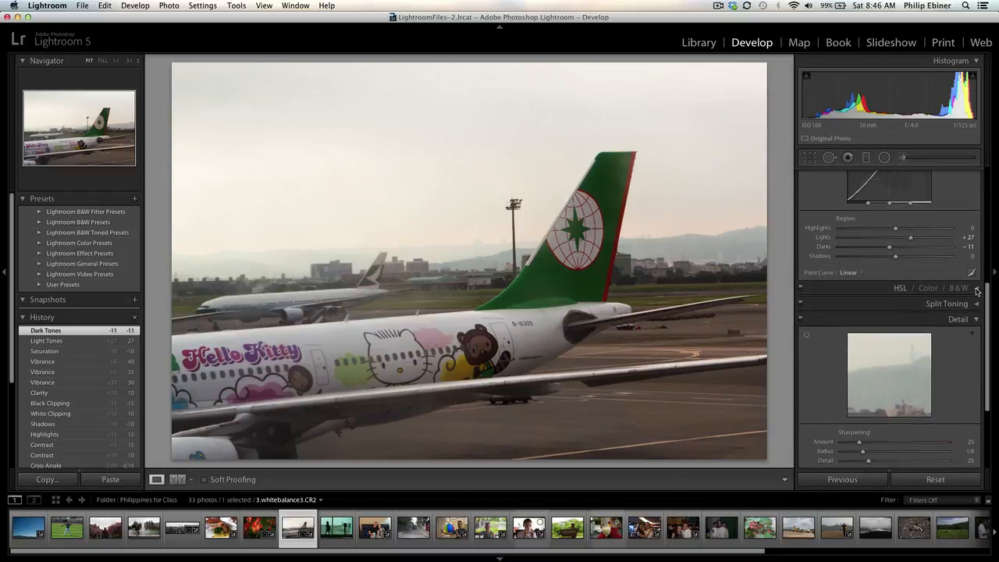
left_click_drag(987, 293, 992, 353)
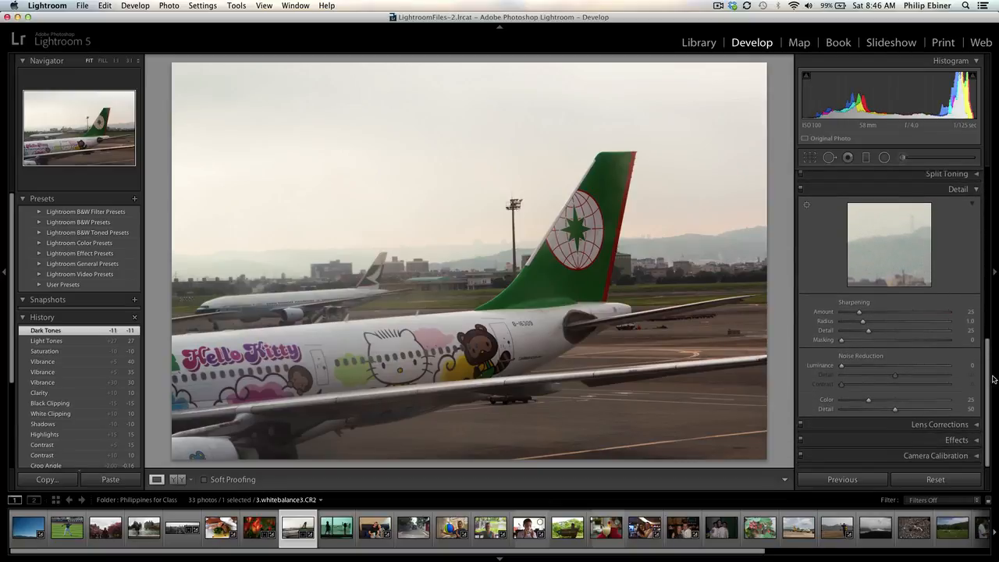
left_click(442, 330)
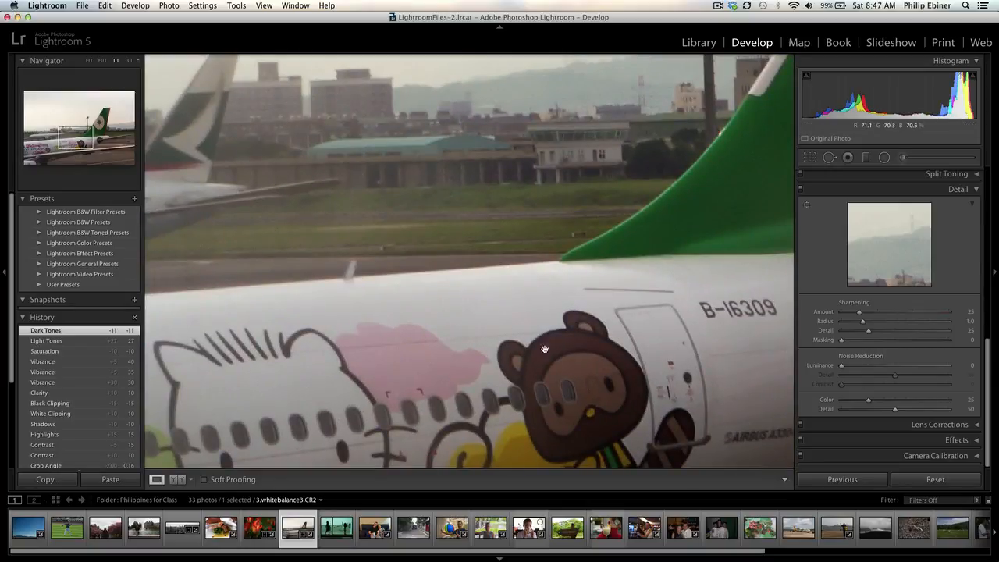
left_click_drag(544, 349, 565, 192)
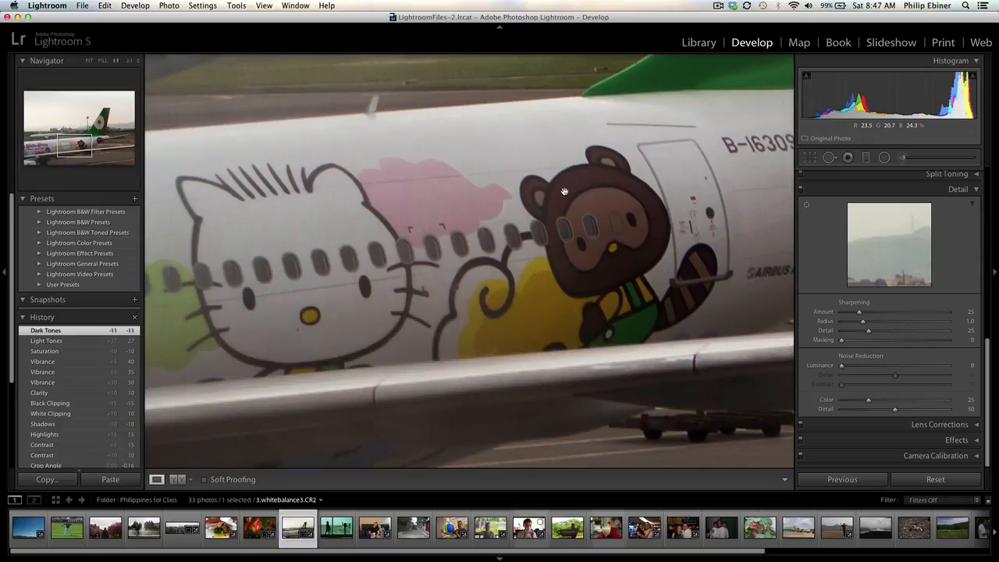
left_click(565, 192)
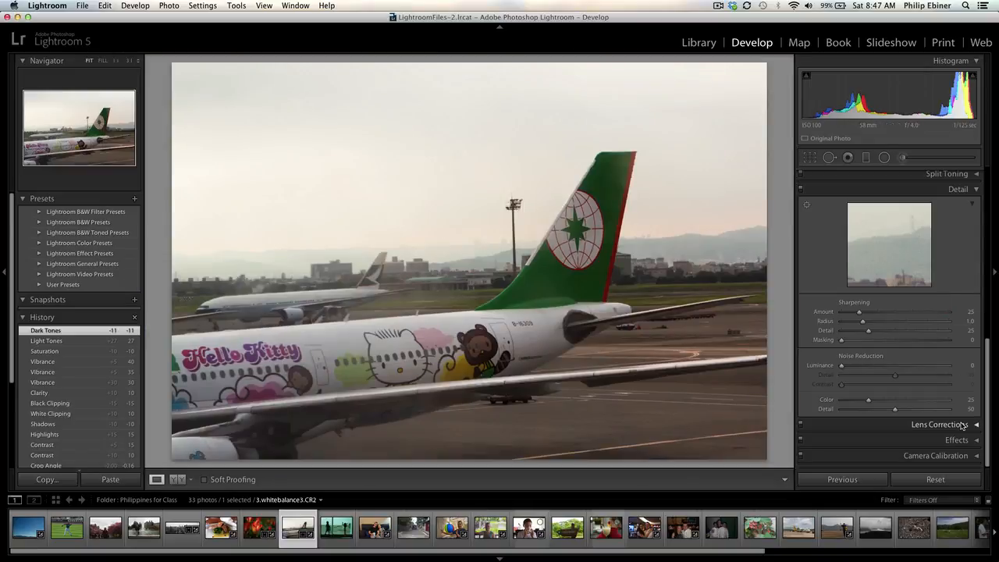
left_click(975, 441)
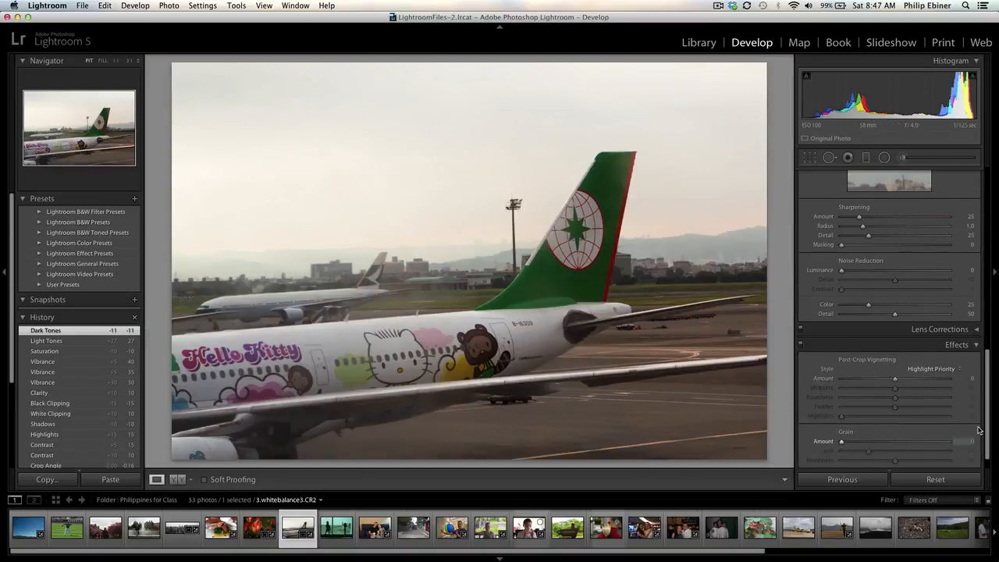
key("Left")
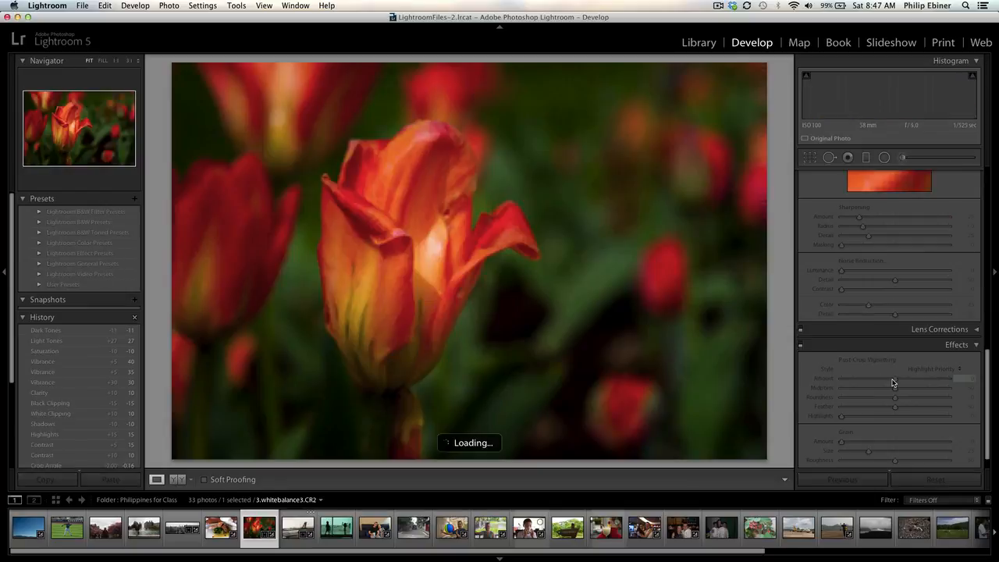
key("Left")
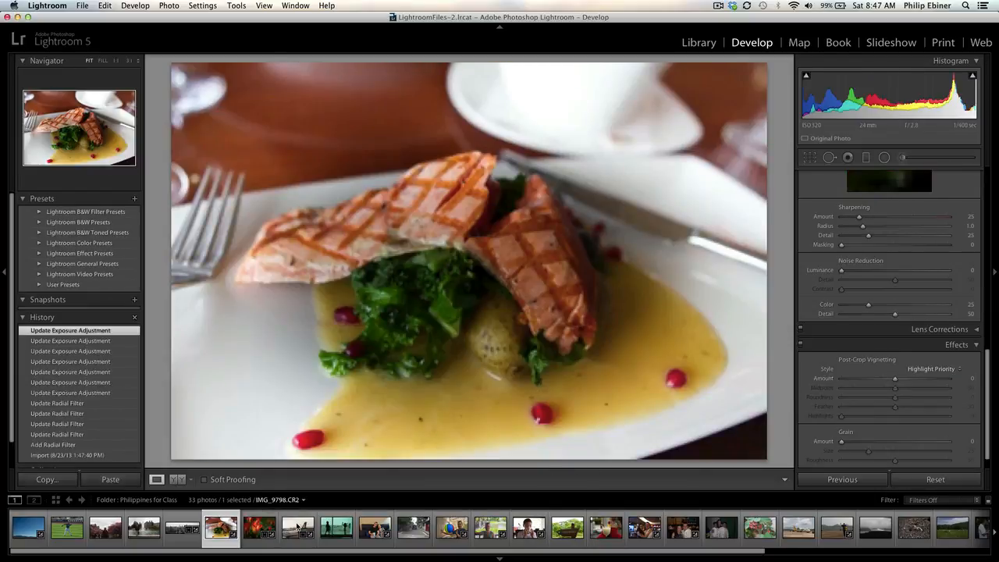
key("Right")
key("Right")
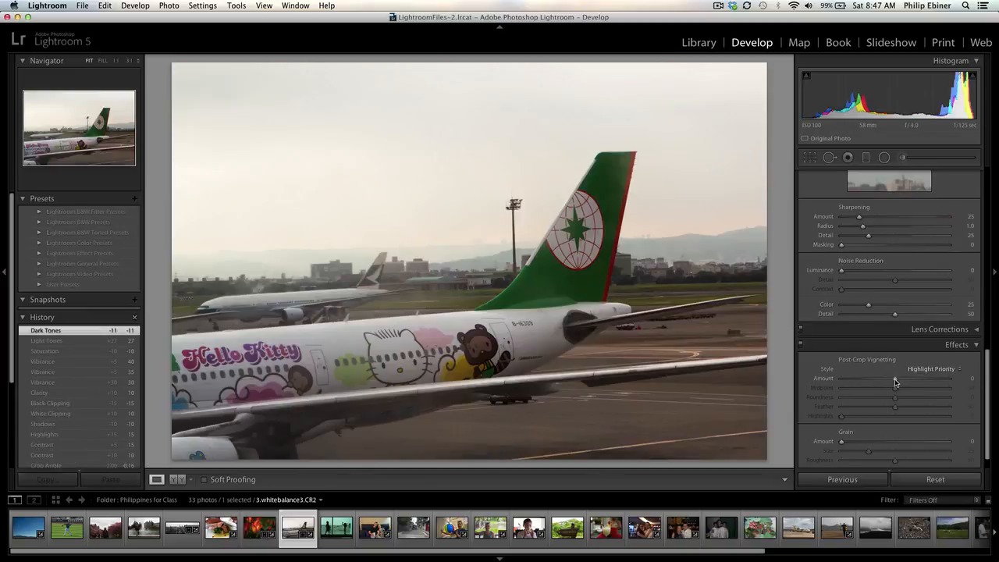
- Add a post-crop vignette with Amount -20, Midpoint 78, Roundness +20 and Feather 80
scroll(896, 380, "down", 6)
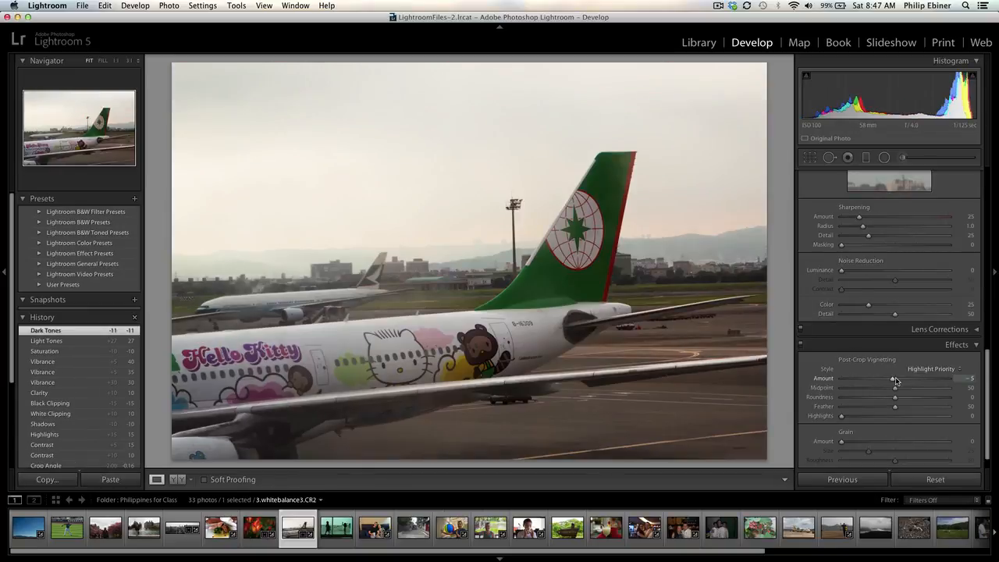
scroll(896, 380, "down", 3)
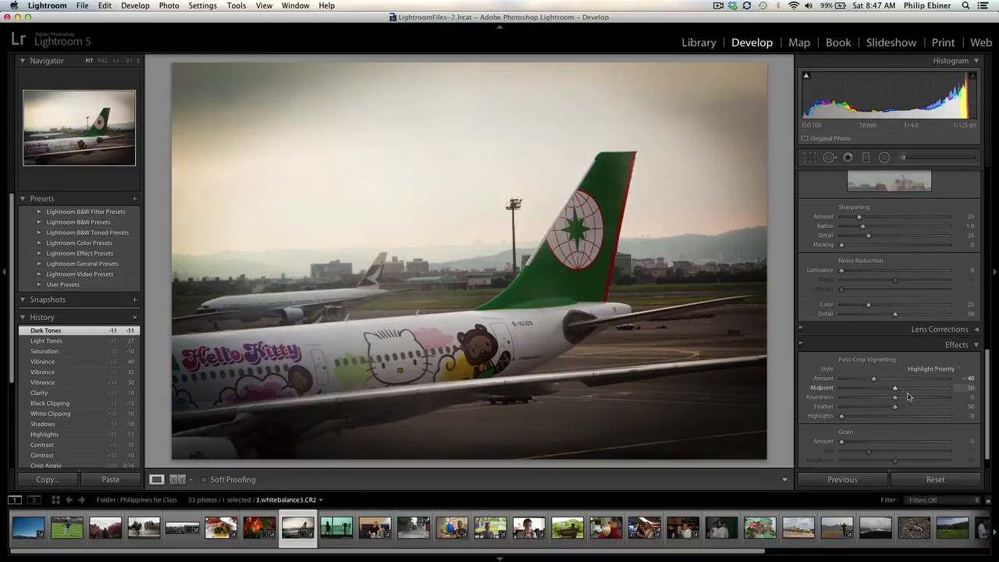
scroll(909, 410, "up", 5)
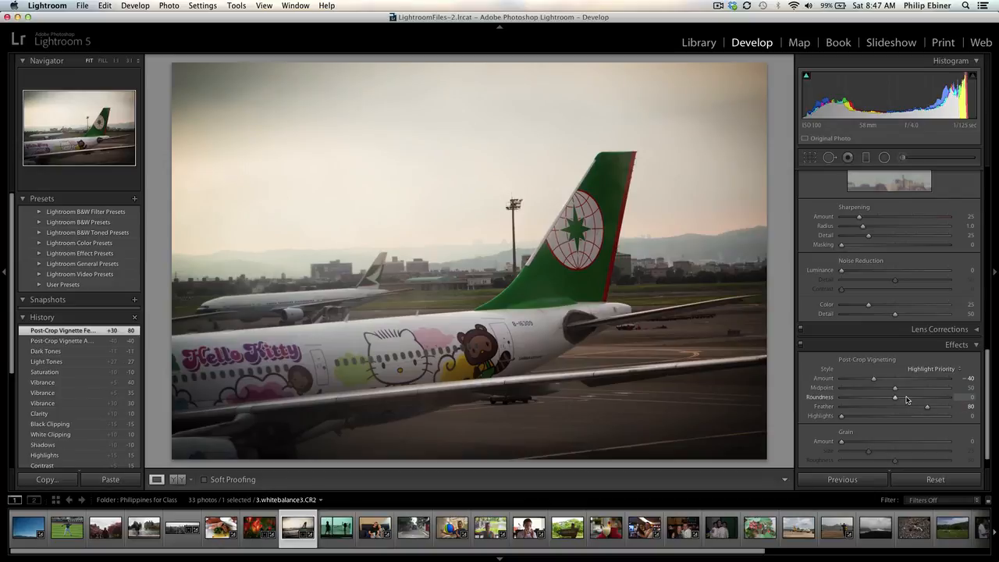
scroll(907, 398, "up", 2)
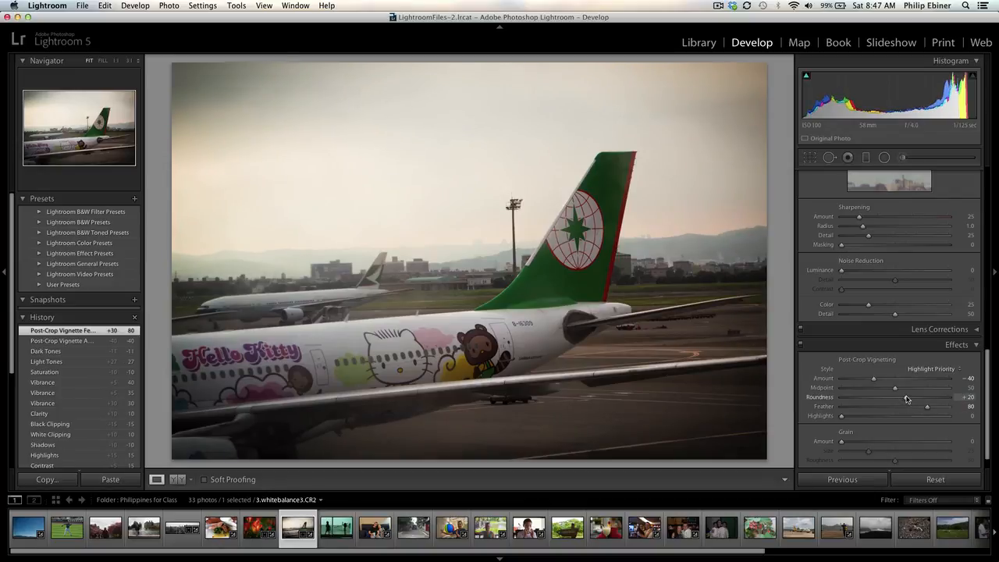
left_click_drag(901, 392, 884, 381)
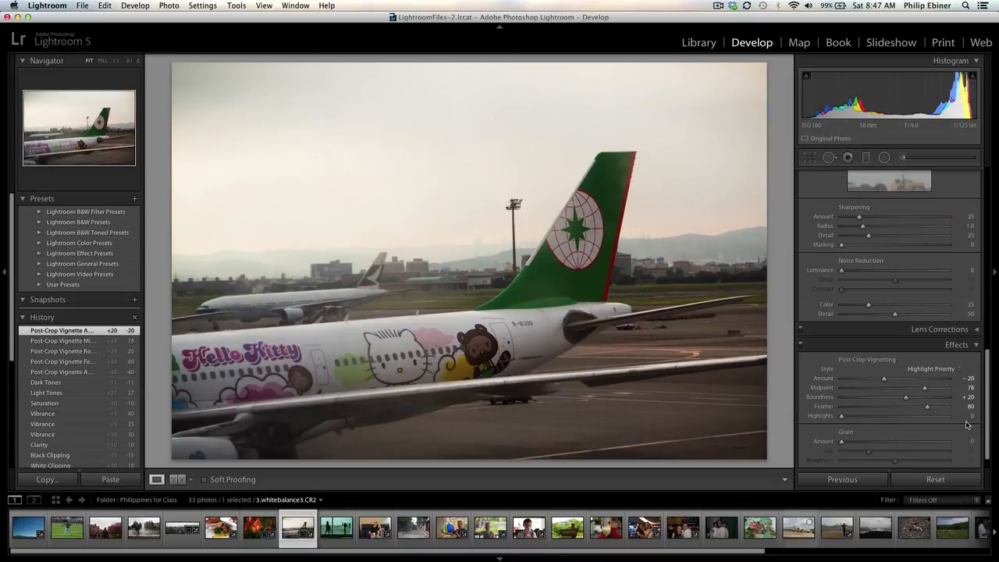
left_click_drag(987, 393, 983, 200)
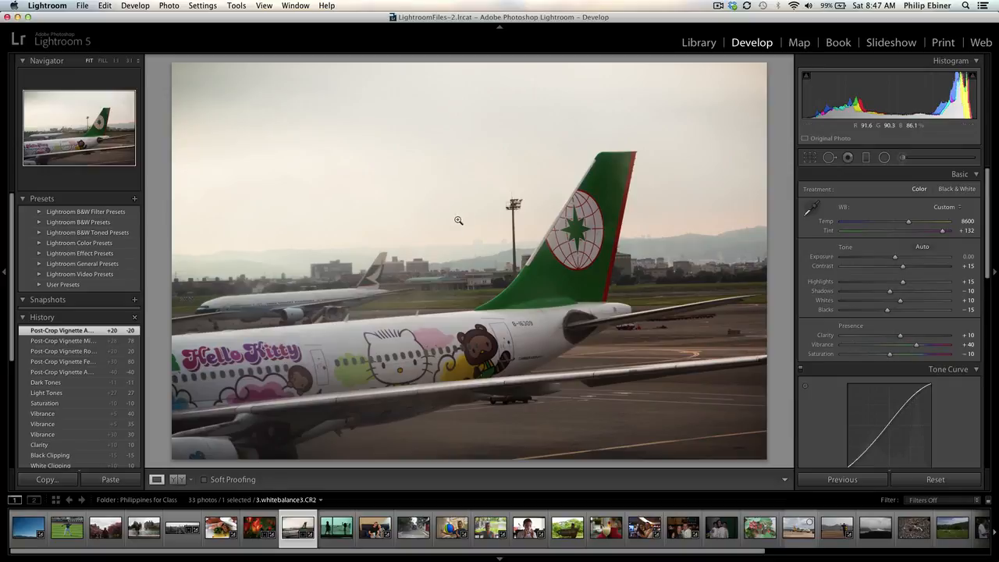
- Compare the edited airplane photo with its unedited original by resetting all settings and undoing the reset, twice
left_click(937, 480)
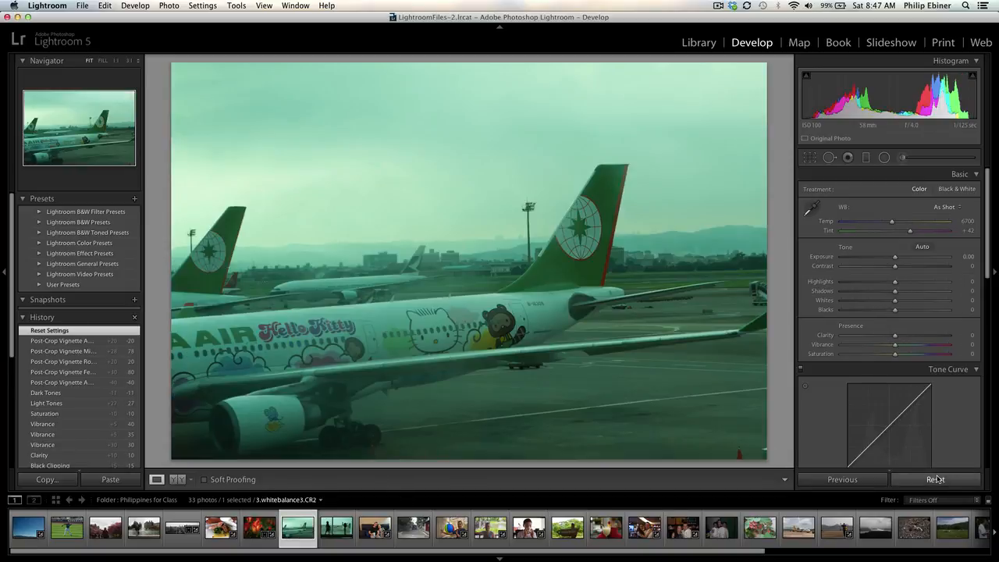
key("super+z")
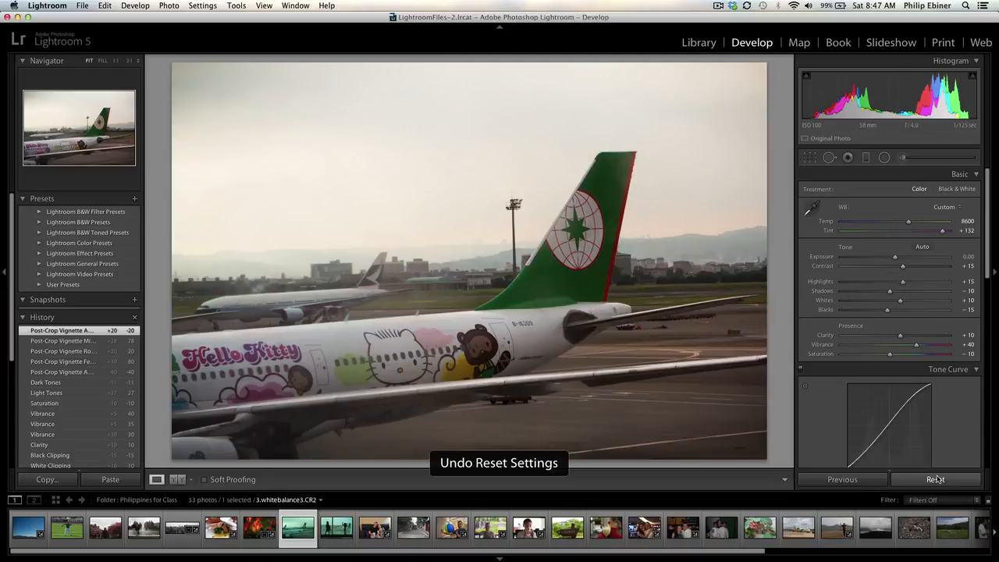
left_click(936, 479)
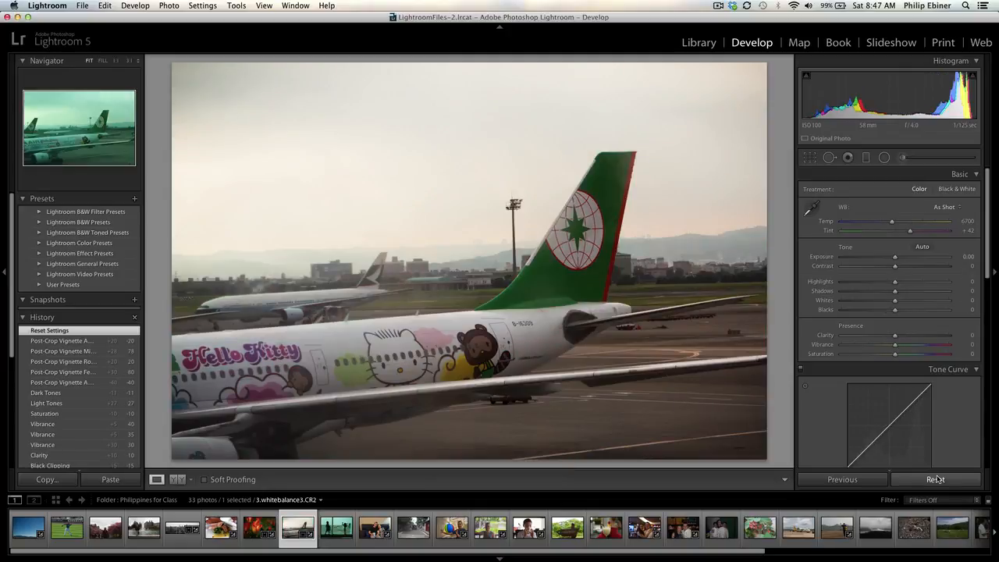
key("super+z")
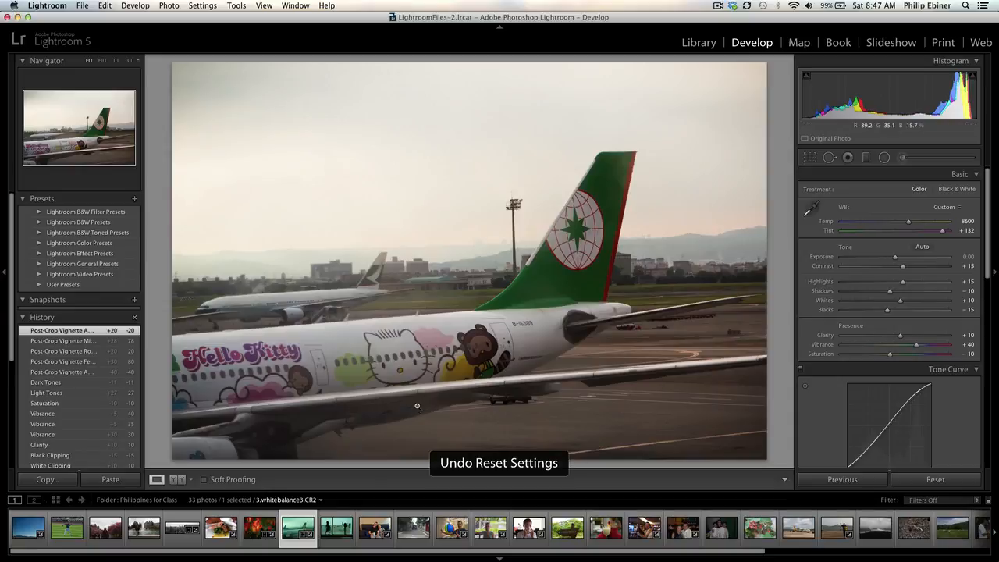
- Open 6silhouette.CR2 and correct its green cast by sampling the white airplane fuselage as the neutral target
left_click(332, 534)
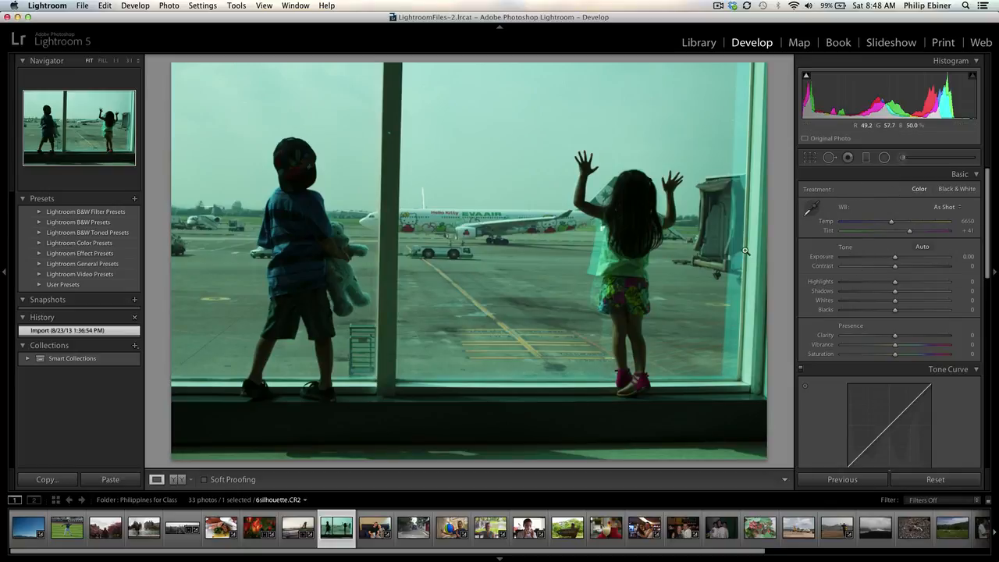
left_click(812, 210)
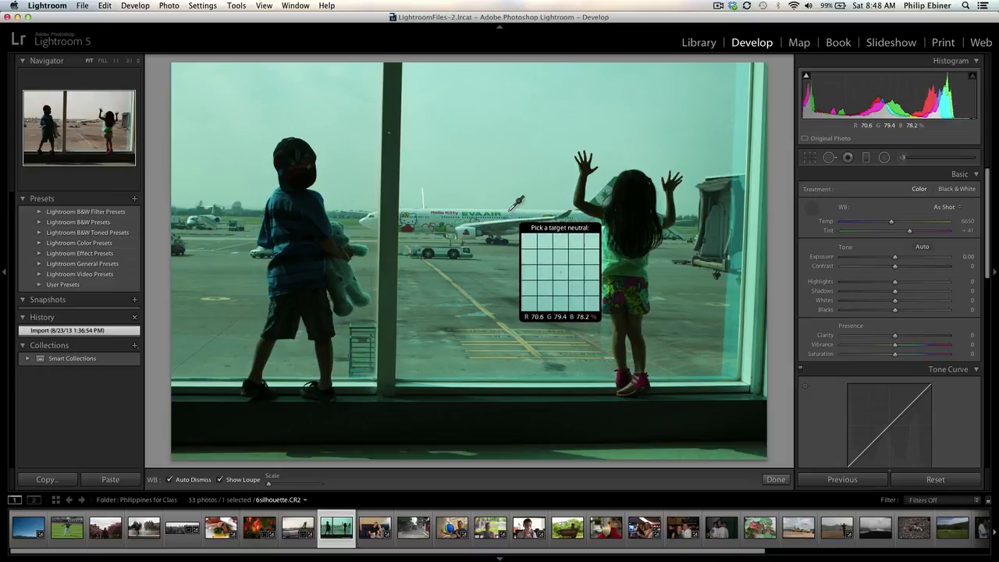
left_click(507, 212)
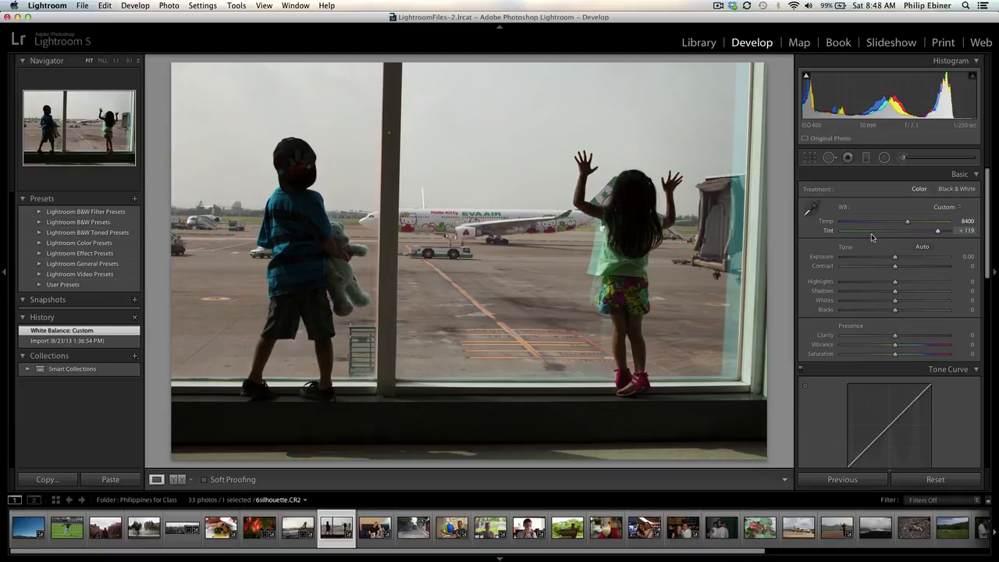
- Crop the photo tighter around the two children at the original aspect ratio, trimming most of the dark ledge below them
left_click(811, 157)
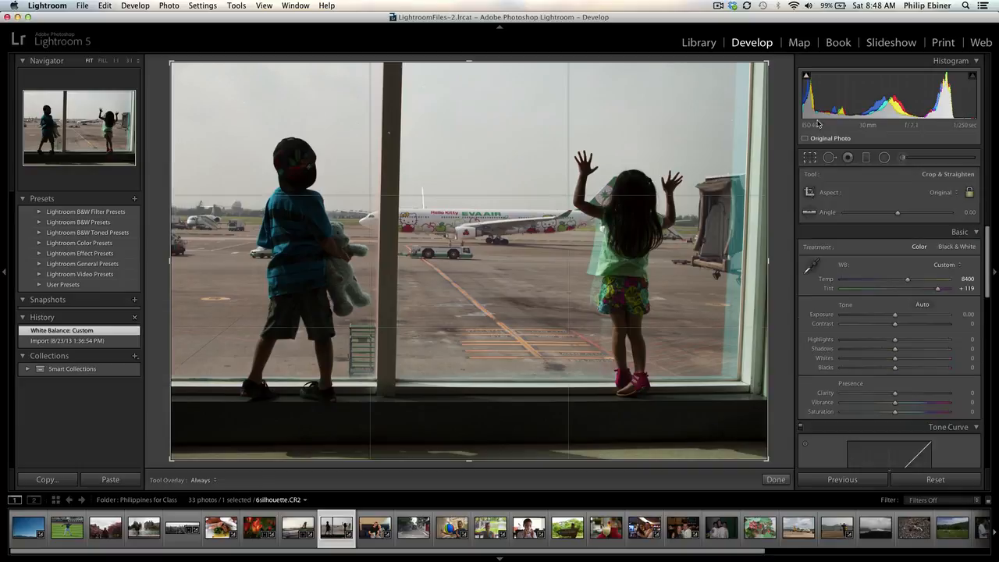
left_click_drag(769, 64, 751, 100)
left_click_drag(647, 167, 612, 190)
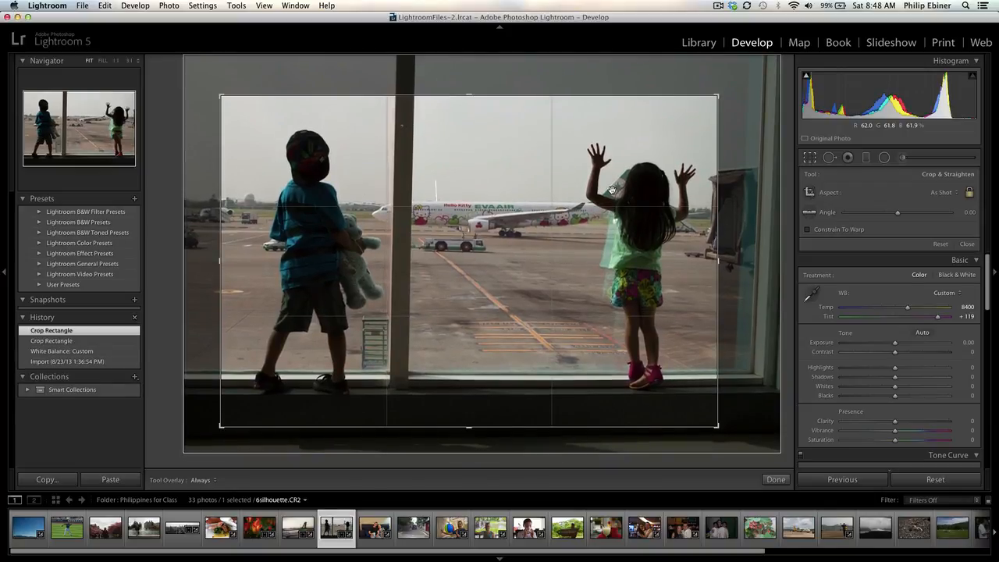
key("Return")
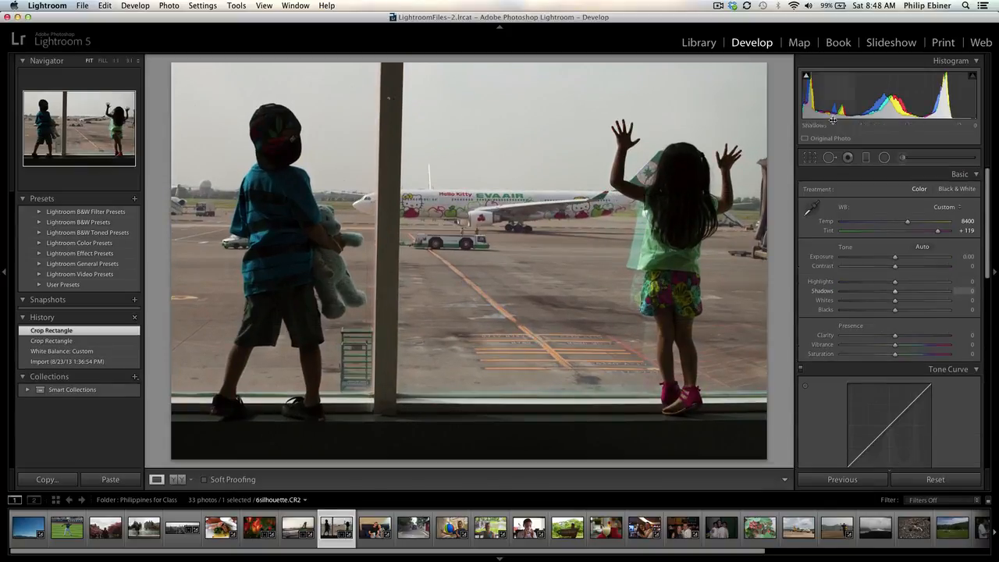
left_click(813, 156)
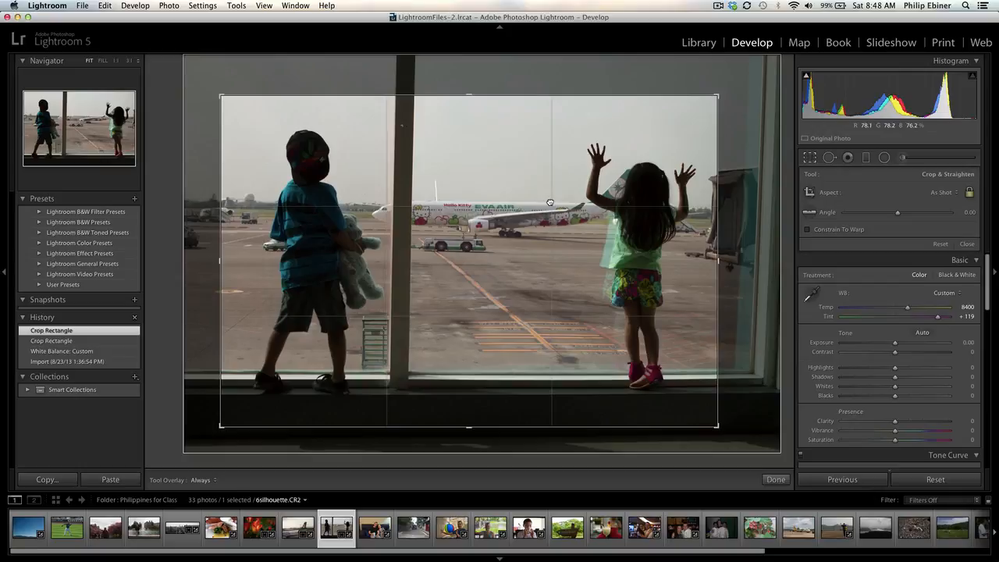
left_click_drag(551, 200, 547, 225)
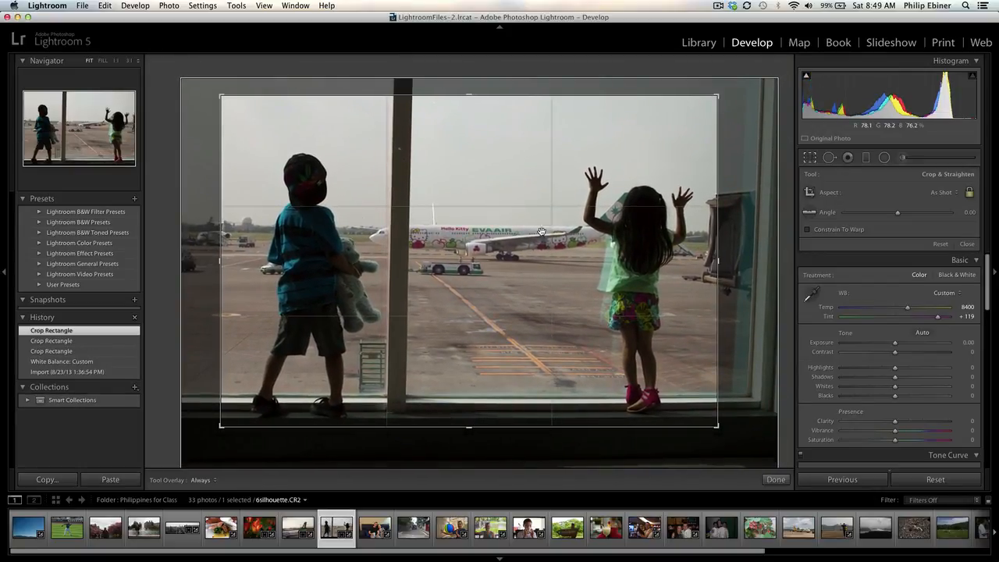
key("Return")
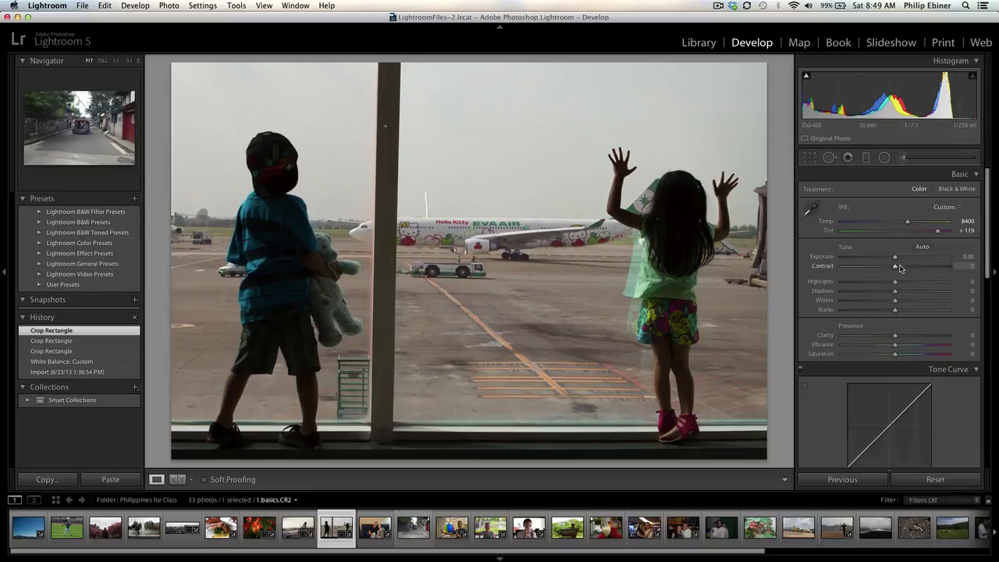
- Set Contrast to +40 and brighten the silhouetted children with Exposure +2.25
key("Up")
key("Up")
key("Up")
key("Up")
key("Up")
key("Up")
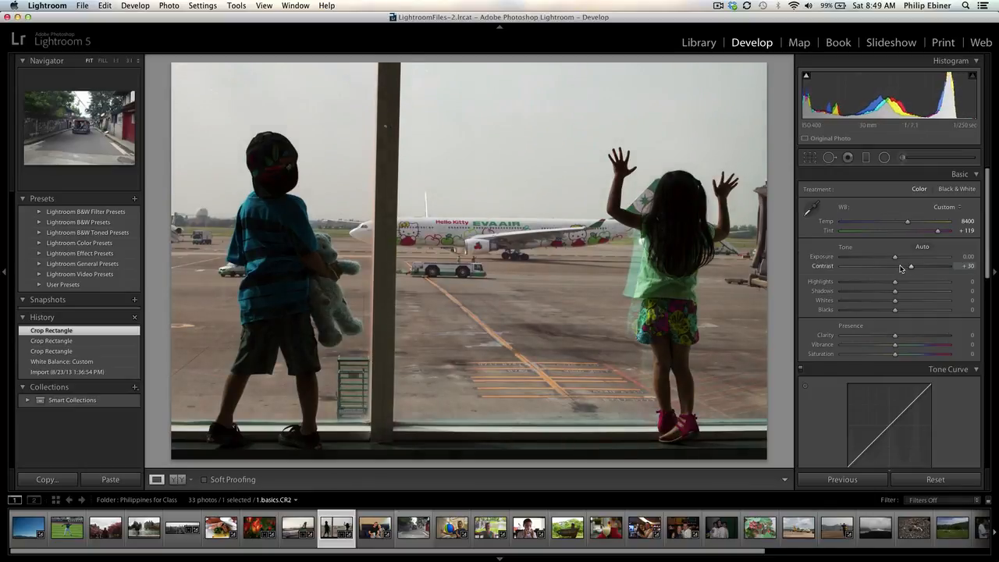
key("Up")
key("Up")
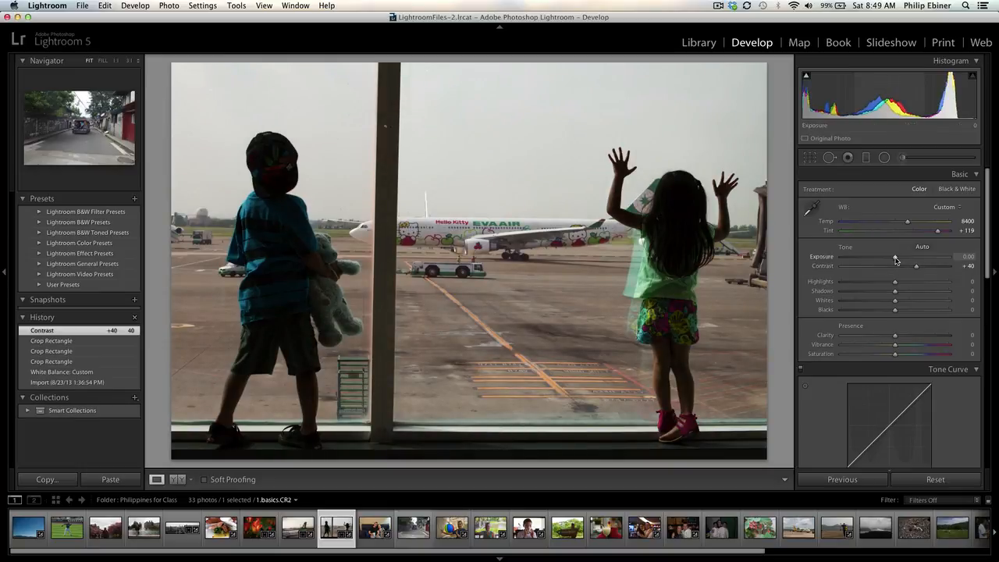
left_click_drag(896, 259, 918, 261)
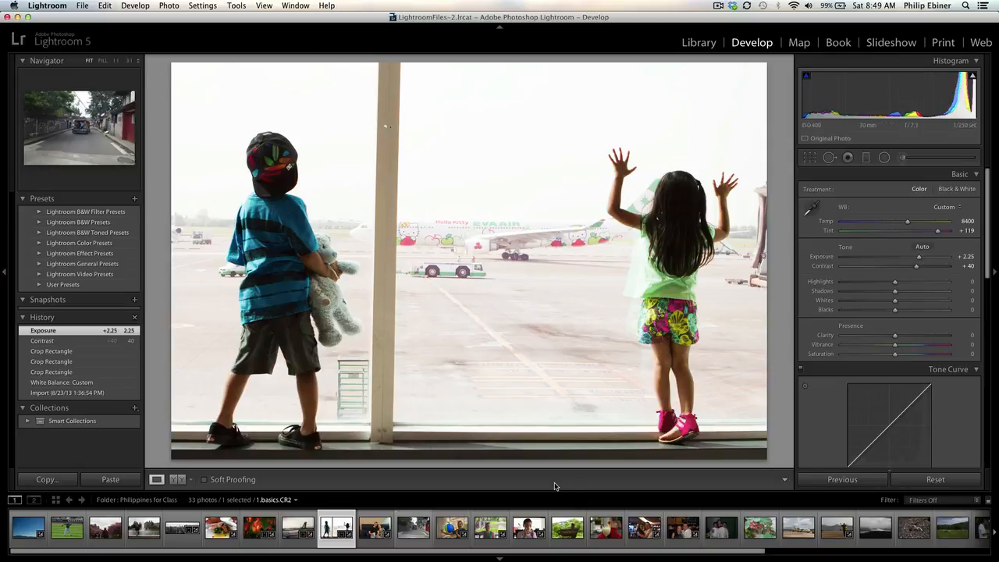
- Open 8.landscapes2.CR2, try Exposure +3.50, switch the tone curve off and on, and reset Exposure to 0
mouse_move(539, 551)
left_mouse_down()
mouse_move(766, 552)
mouse_move(540, 552)
left_mouse_up()
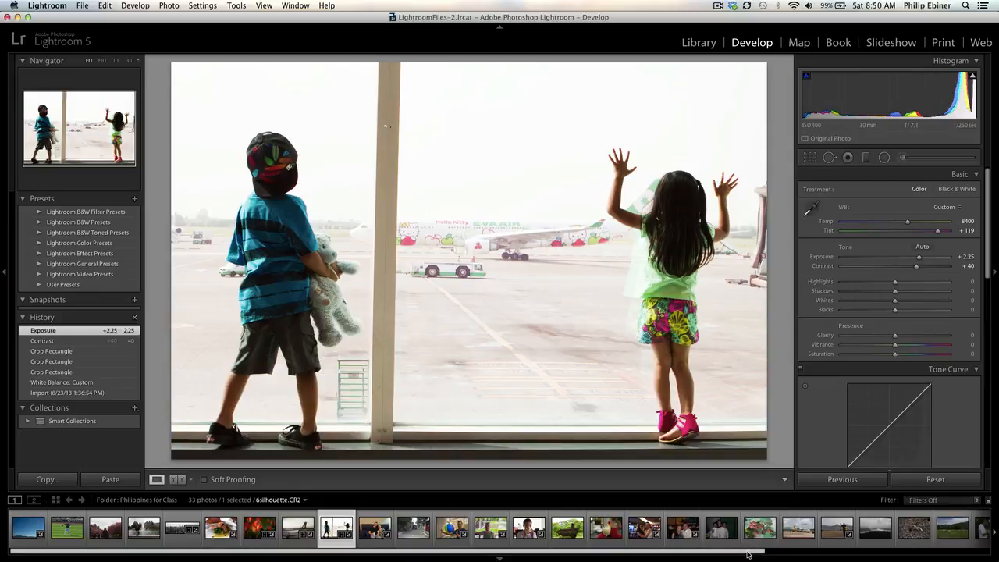
left_click_drag(748, 552, 972, 552)
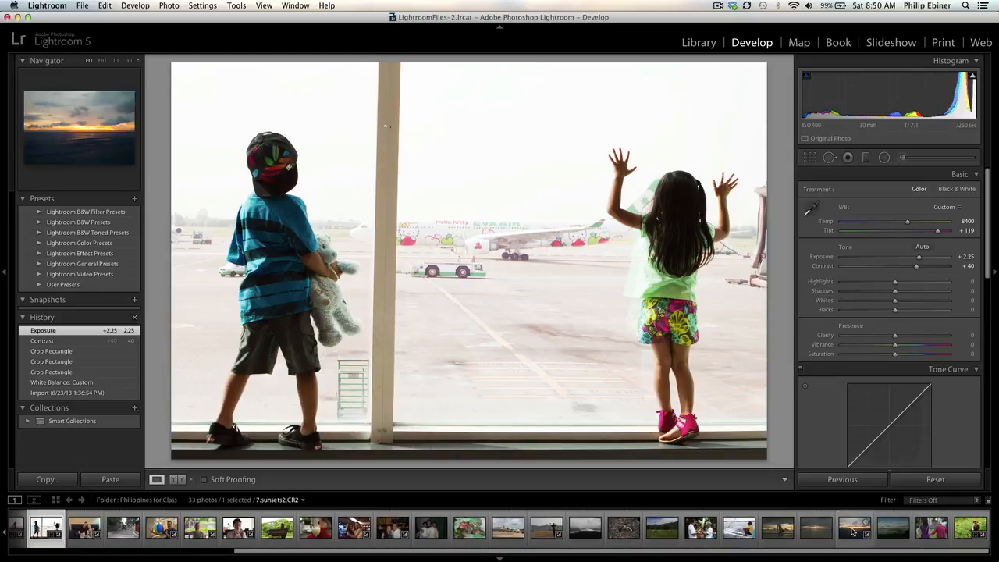
left_click(891, 533)
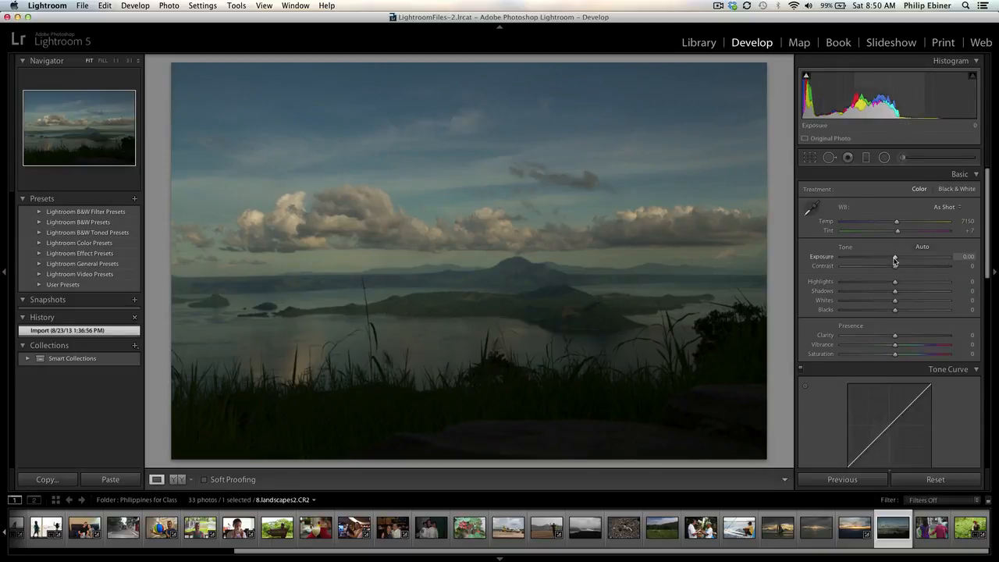
left_click_drag(895, 260, 936, 265)
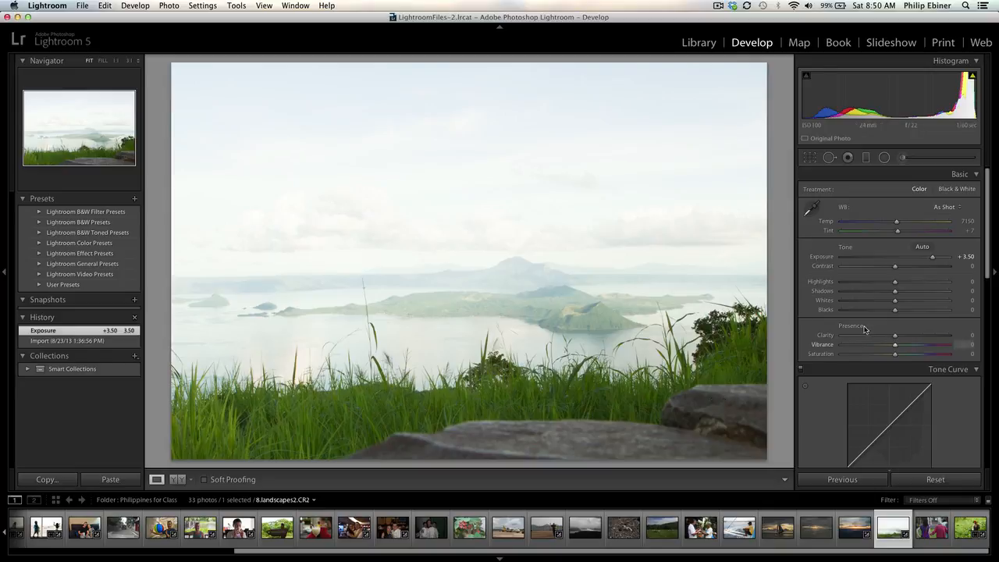
left_click(800, 370)
left_click(800, 370)
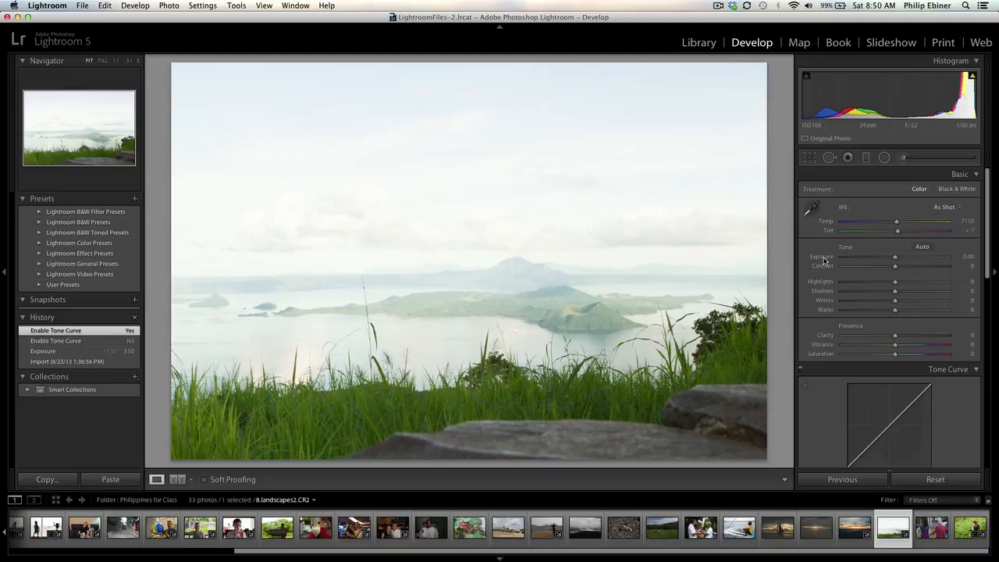
double_click(823, 260)
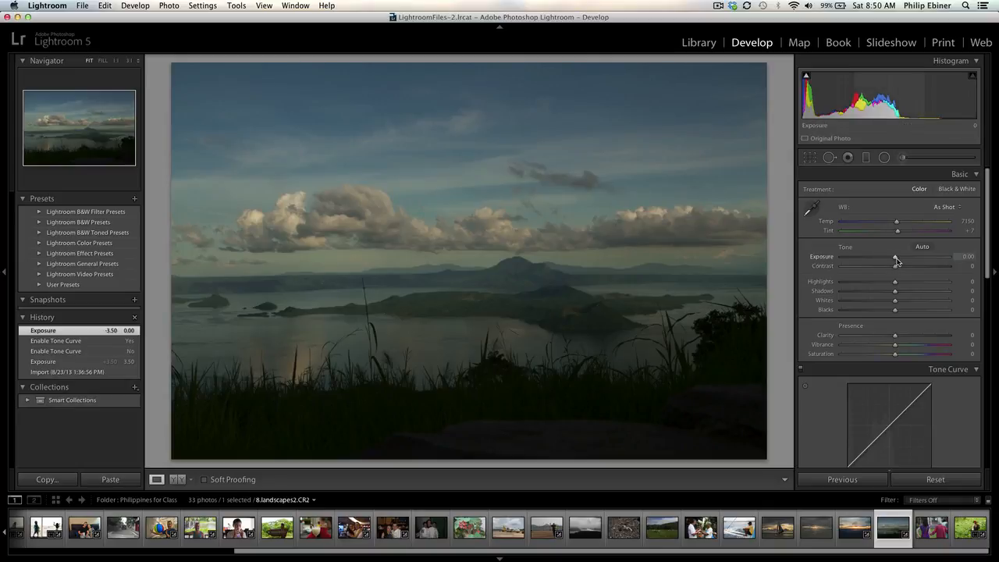
- Try Exposure +3.15 and Shadows +20 on the landscape photo, resetting each one to 0
left_click_drag(896, 259, 930, 262)
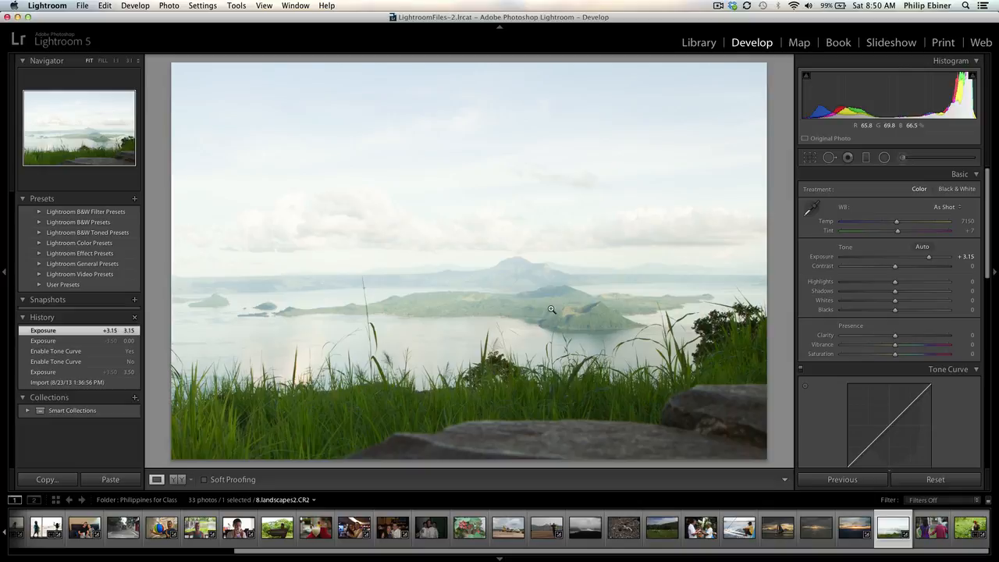
double_click(821, 256)
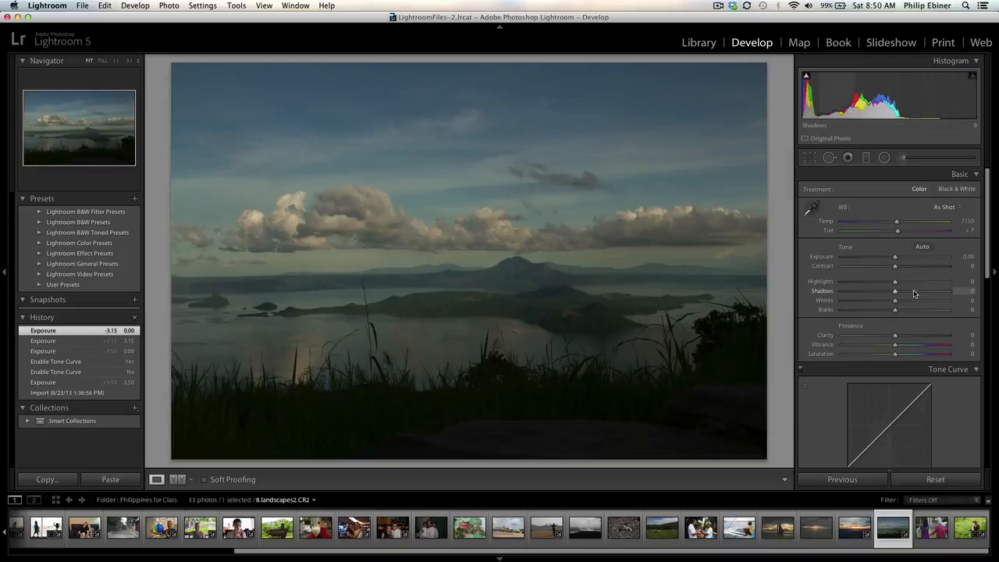
mouse_move(915, 293)
left_mouse_down()
mouse_move(939, 293)
mouse_move(907, 291)
left_mouse_up()
double_click(822, 290)
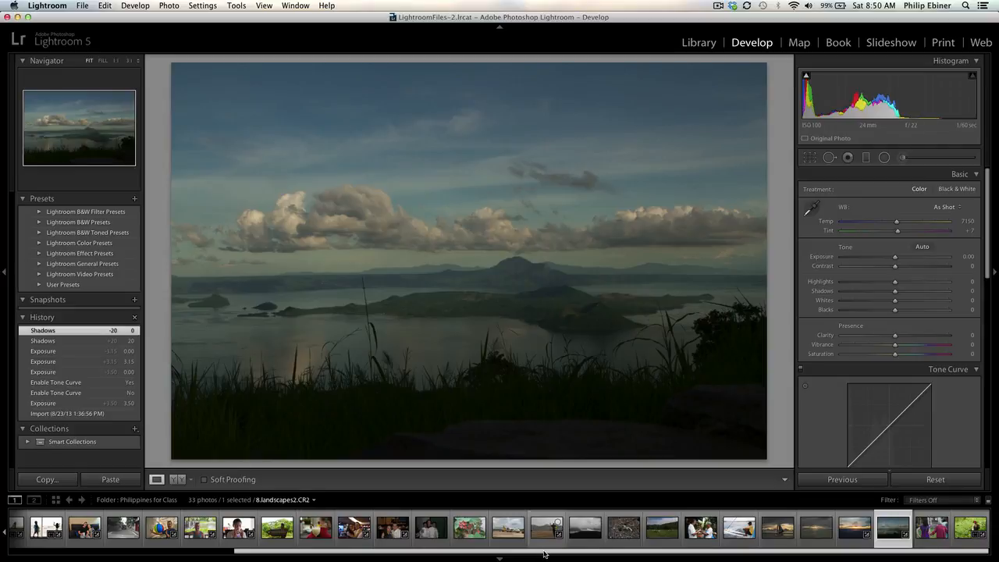
- Return to 6silhouette.CR2 and lower Exposure to +0.45 to keep the children as silhouettes
left_click_drag(546, 551, 340, 551)
left_click(305, 524)
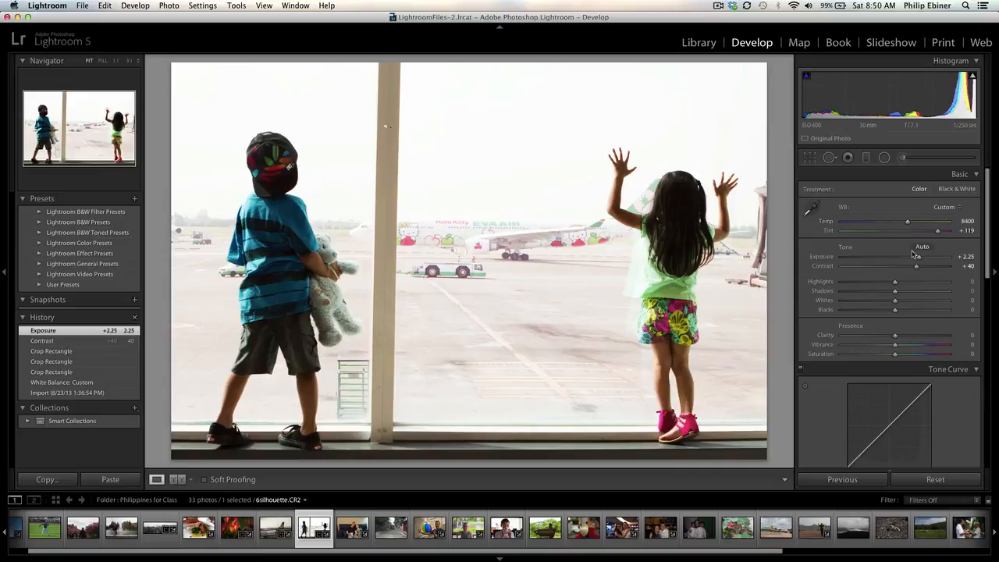
left_click_drag(917, 259, 899, 263)
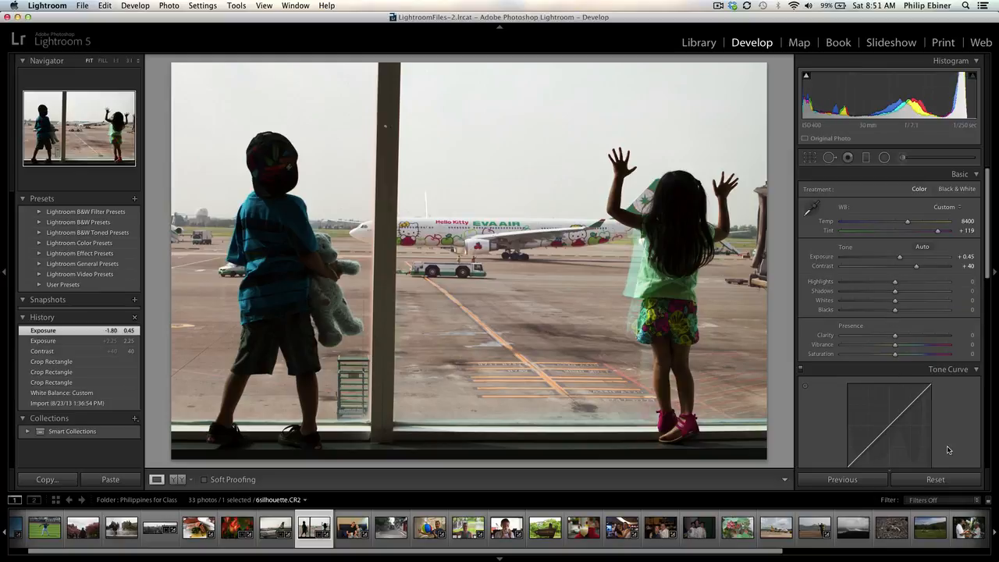
- Set Clarity to +10, Vibrance to +40 and Saturation to +35
scroll(960, 341, "down", 3)
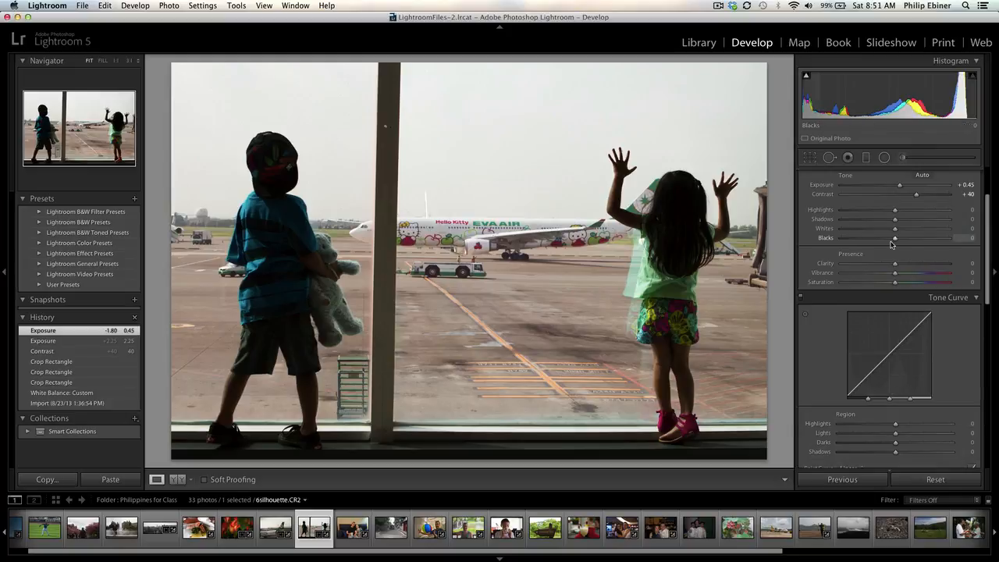
left_click_drag(895, 266, 900, 265)
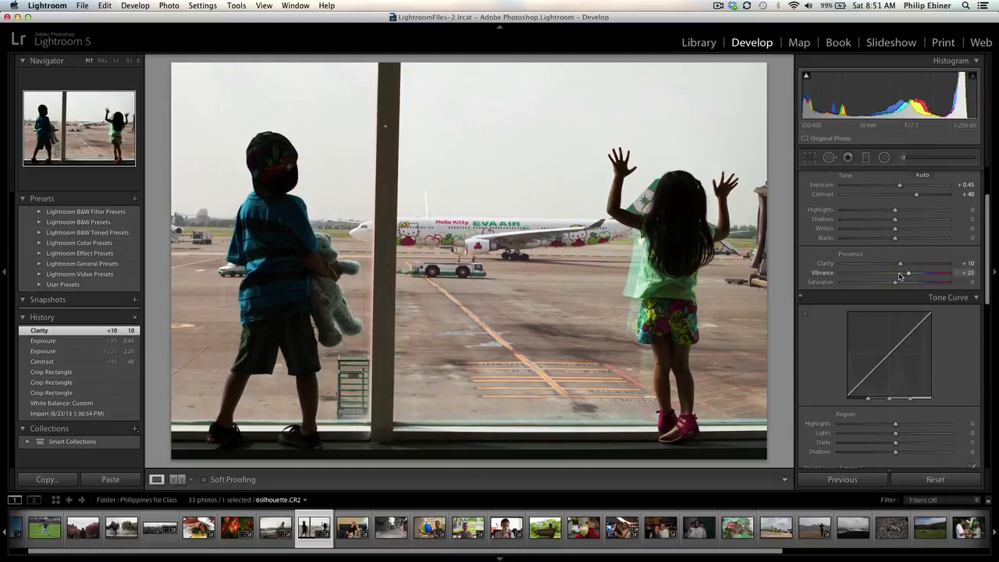
scroll(900, 275, "up", 1)
scroll(902, 284, "up", 1)
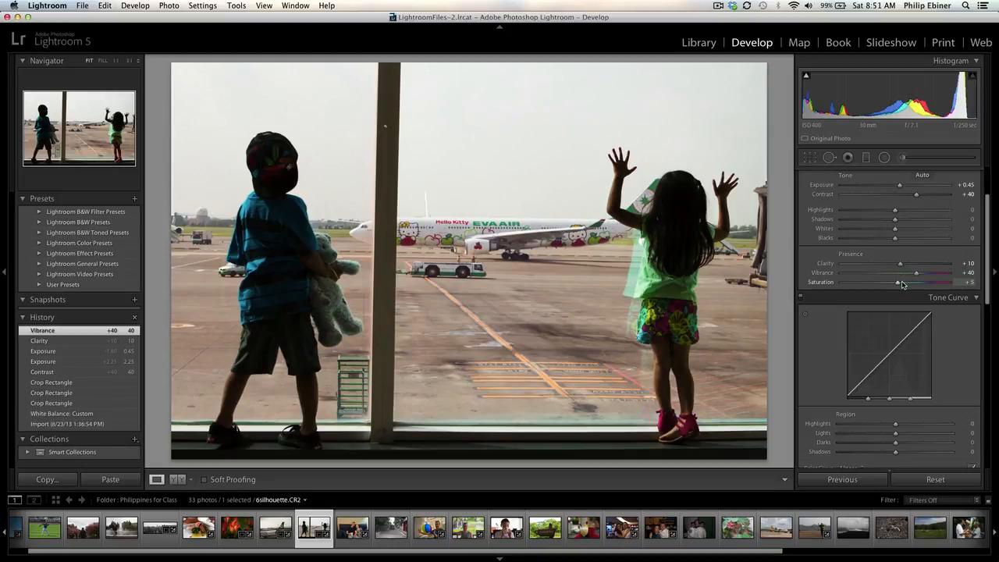
scroll(902, 284, "up", 6)
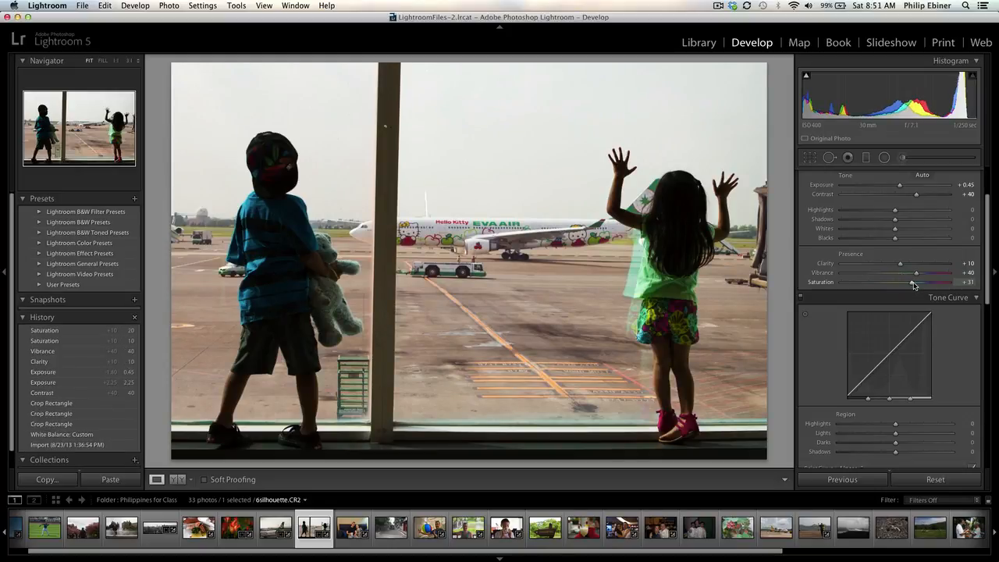
scroll(918, 287, "down", 5)
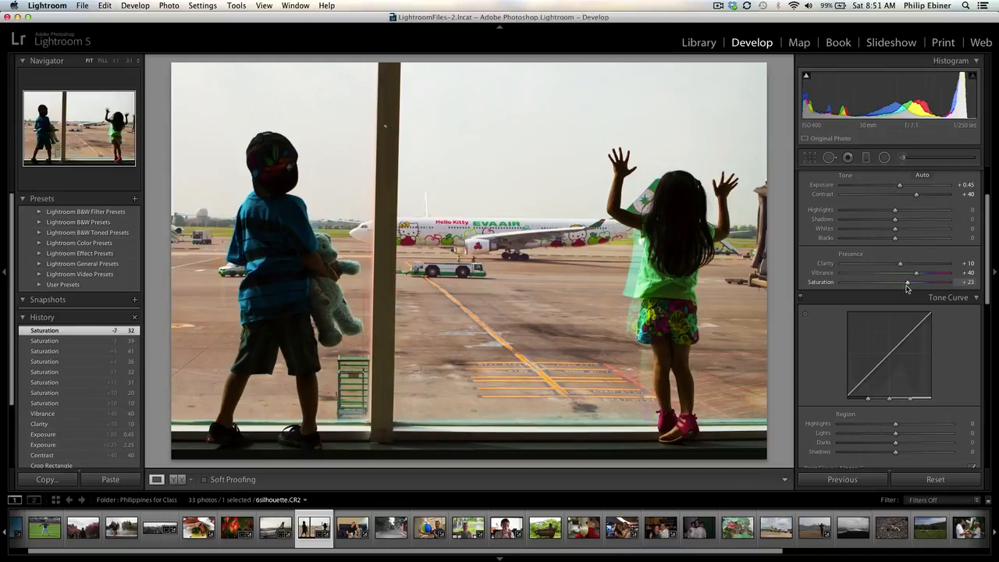
left_click_drag(904, 285, 915, 285)
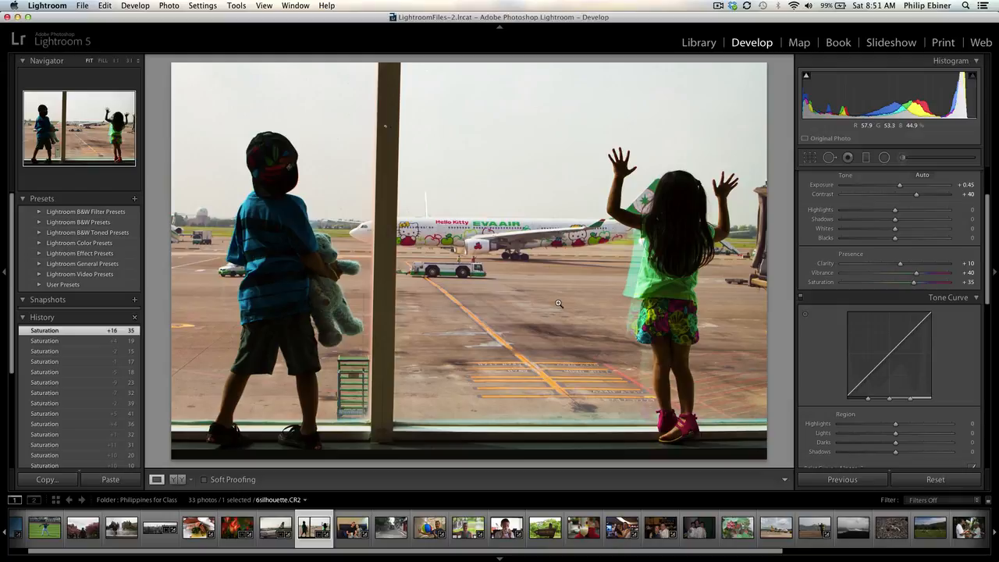
- Shape the tone curve into an S by raising Lights to +38 and lowering Darks to -36
left_click_drag(906, 339, 903, 331)
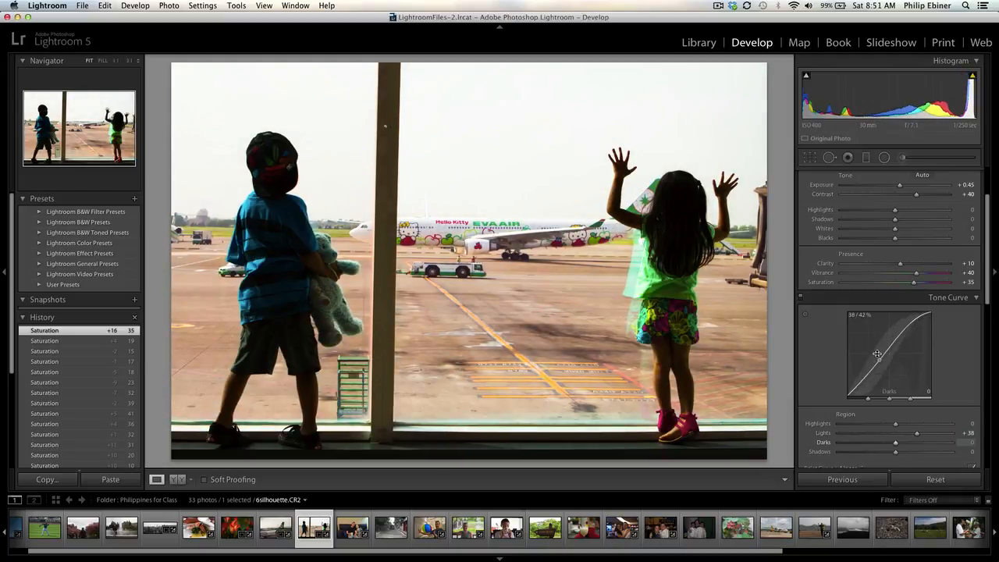
left_click_drag(875, 362, 874, 373)
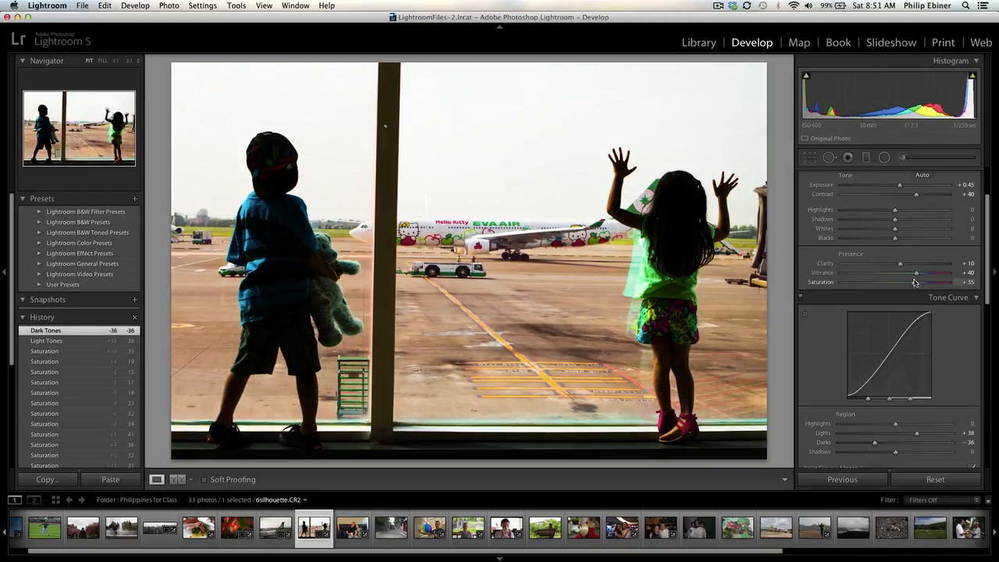
- Lower the silhouette photo's Saturation to +10 and expand the HSL Hue adjustments
left_click_drag(909, 284, 904, 284)
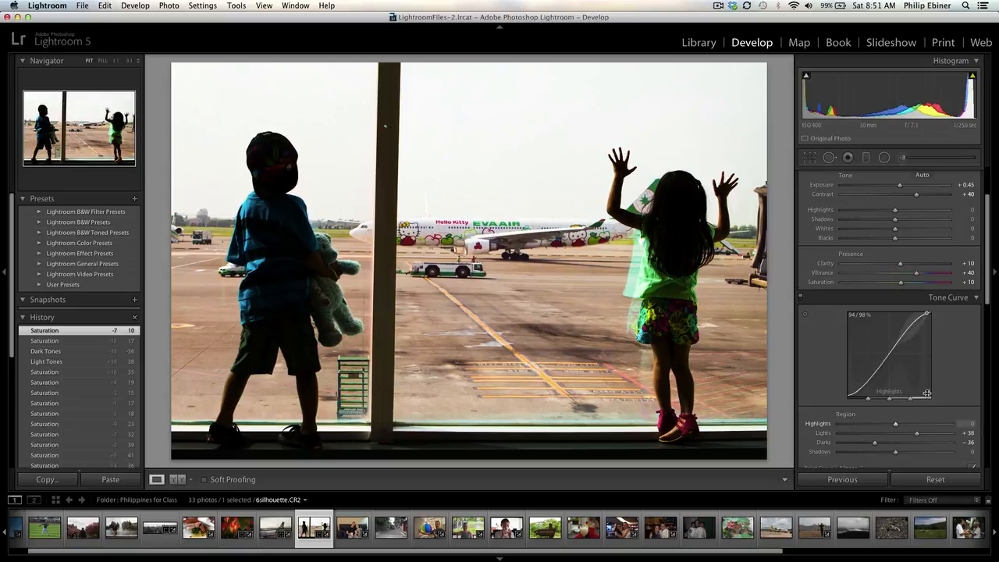
scroll(960, 384, "down", 3)
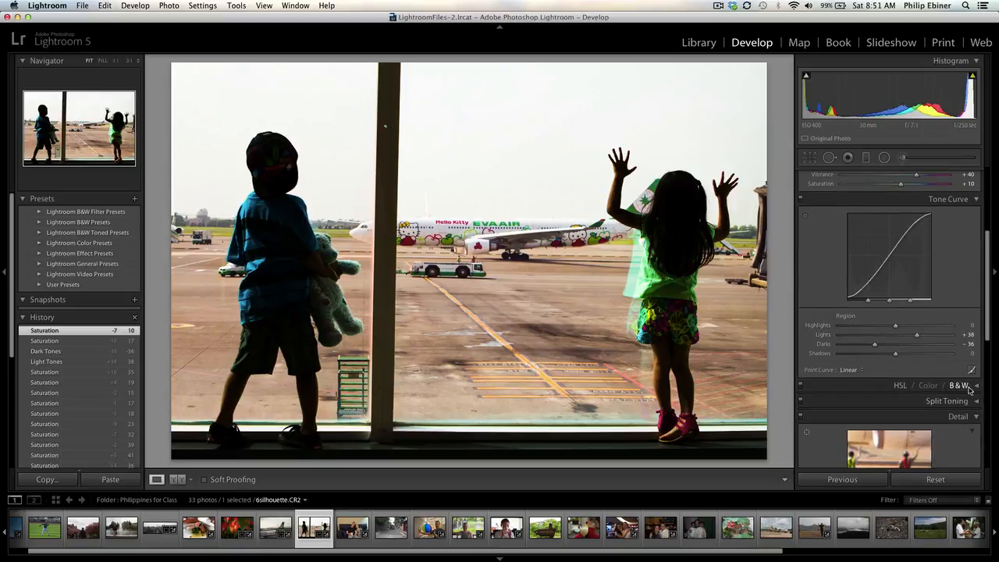
scroll(968, 386, "down", 2)
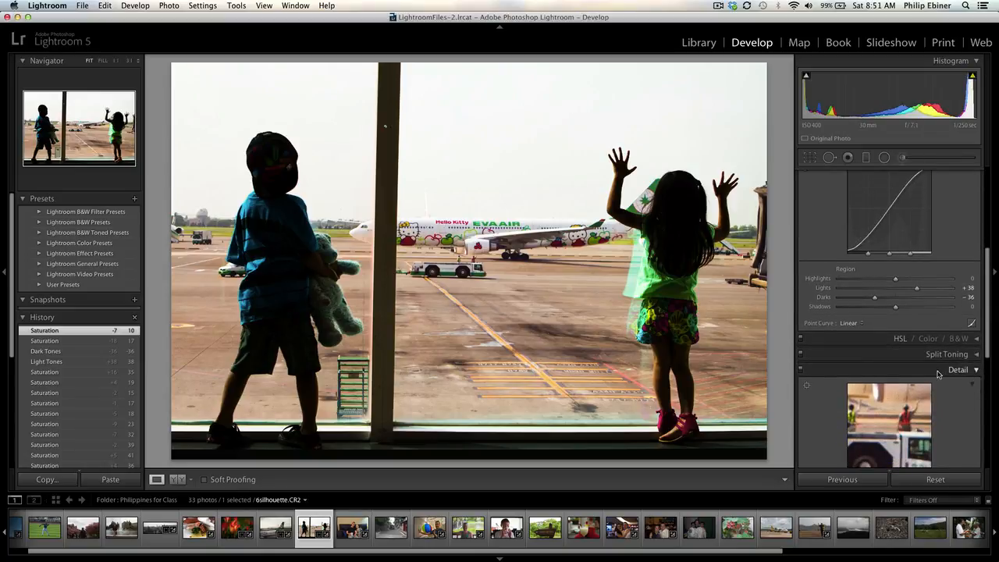
left_click(971, 339)
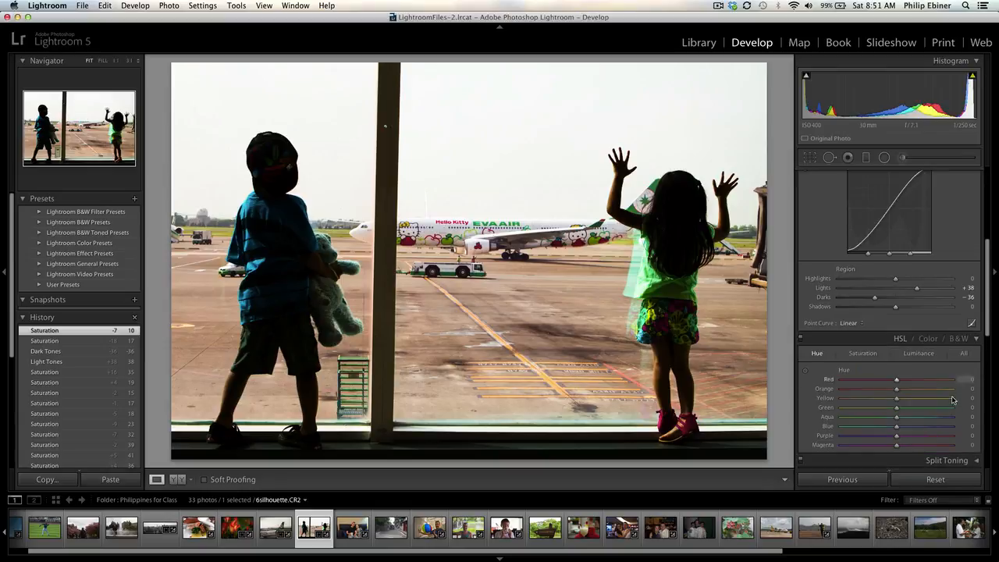
- Reset all the silhouette photo's settings to compare it with the original, and undo the reset
left_click_drag(989, 316, 993, 450)
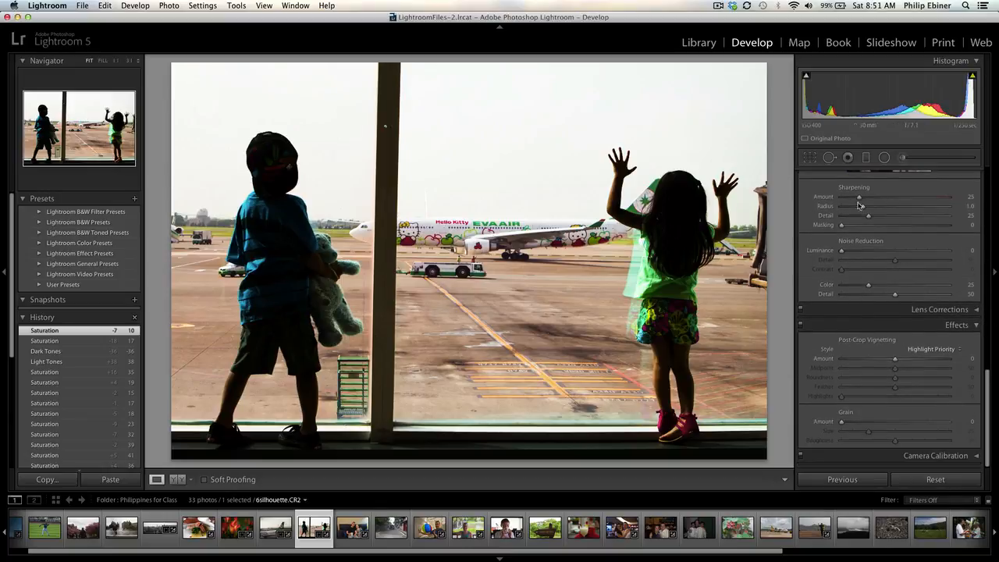
left_click(931, 480)
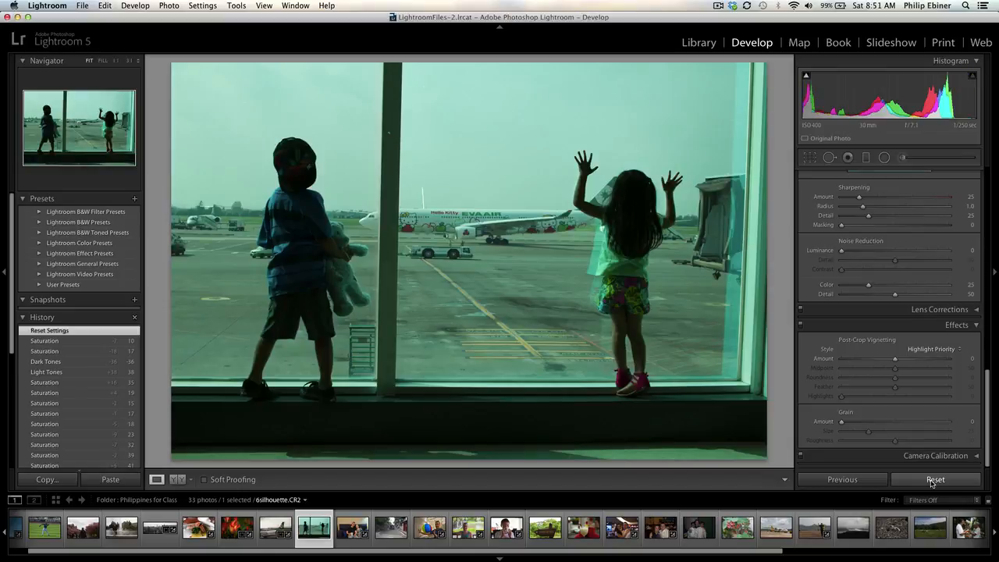
key("super+z")
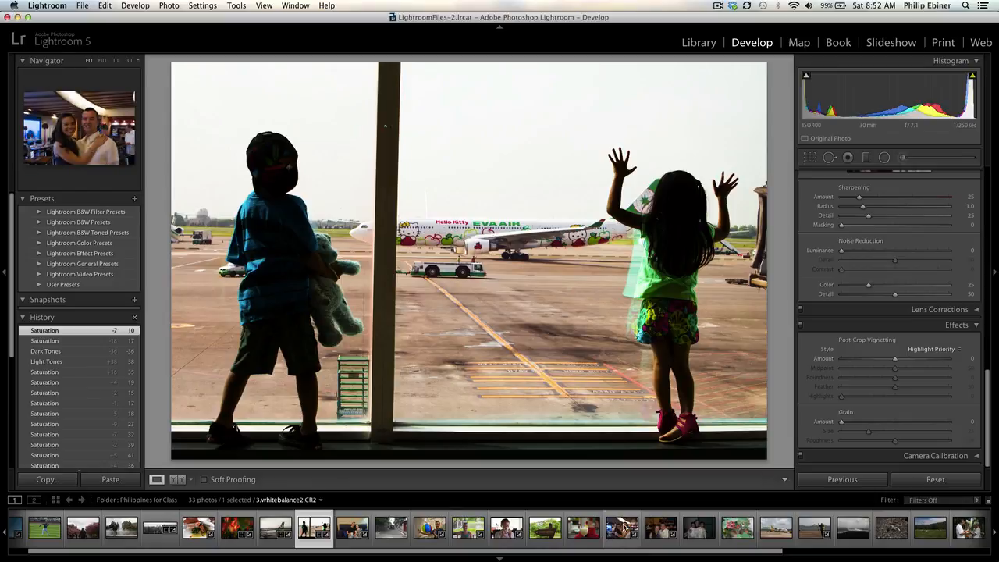
- Open 3.whitebalance2.CR2 and crop it tighter around the couple, trimming the ceiling and shifting the frame to centre them
left_click(623, 529)
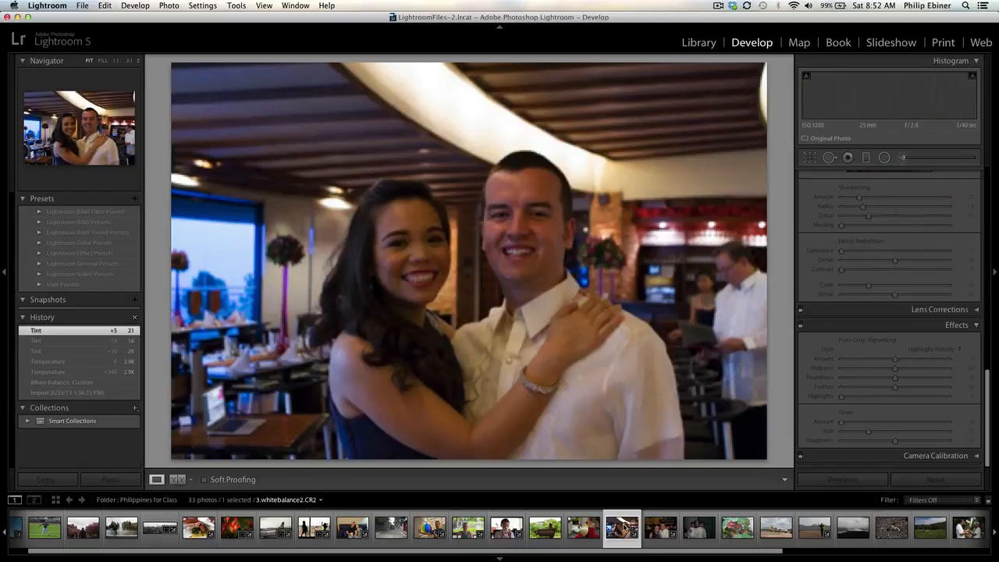
left_click(810, 158)
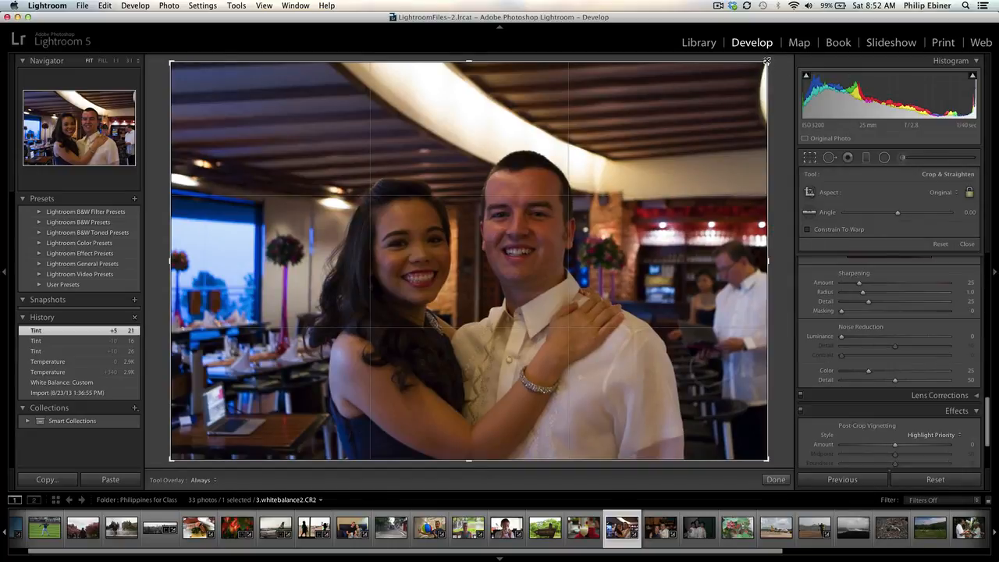
left_click_drag(767, 61, 677, 121)
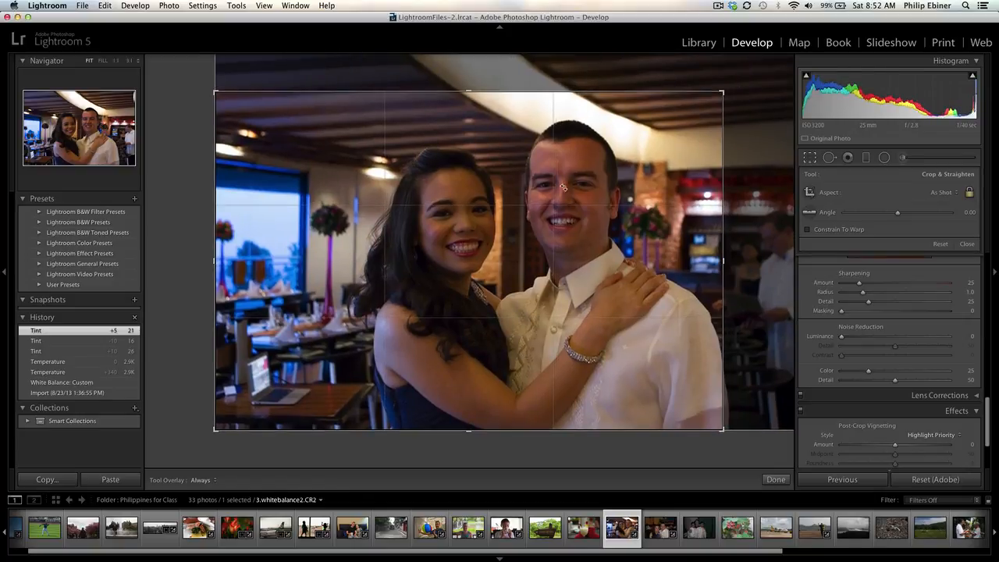
left_click_drag(563, 187, 505, 162)
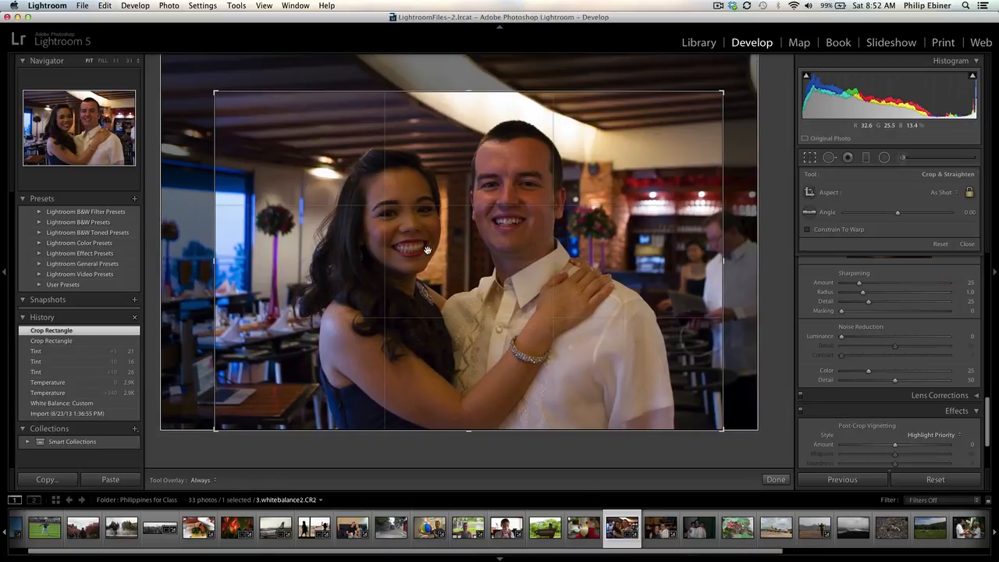
key("Return")
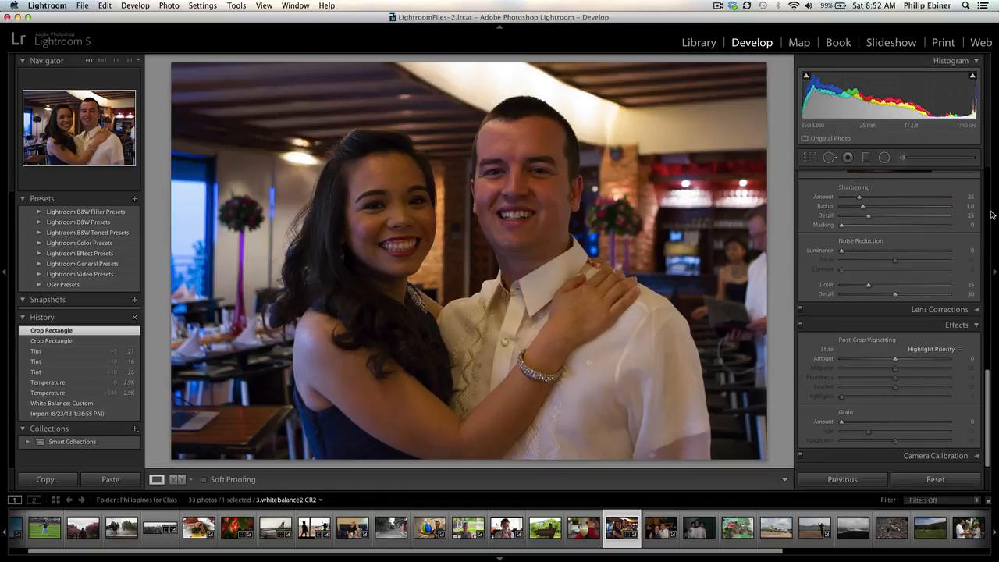
- Cool the couple photo's white balance by setting Temp to 2640 and Tint to +11
scroll(984, 210, "up", 10)
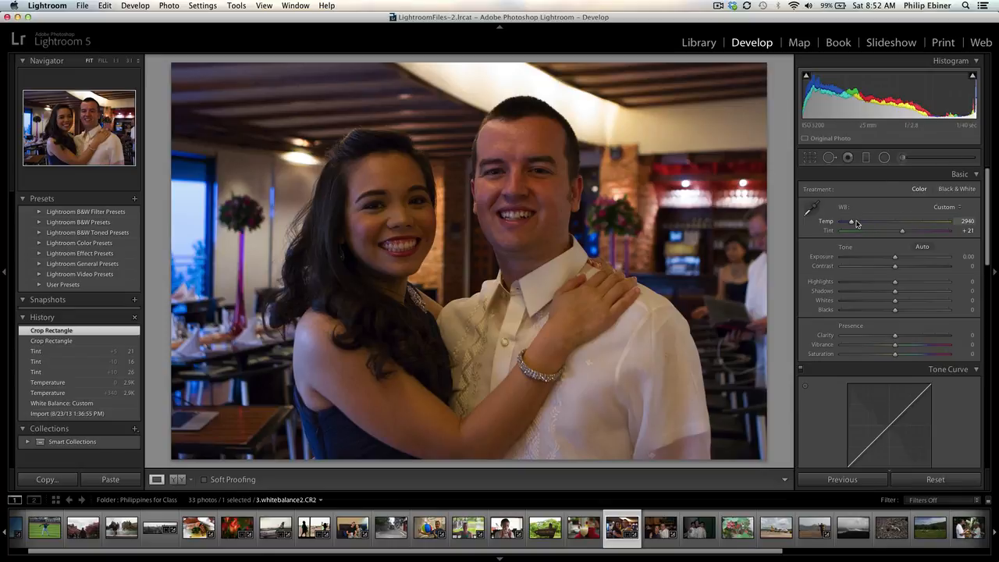
key("Down")
key("Down")
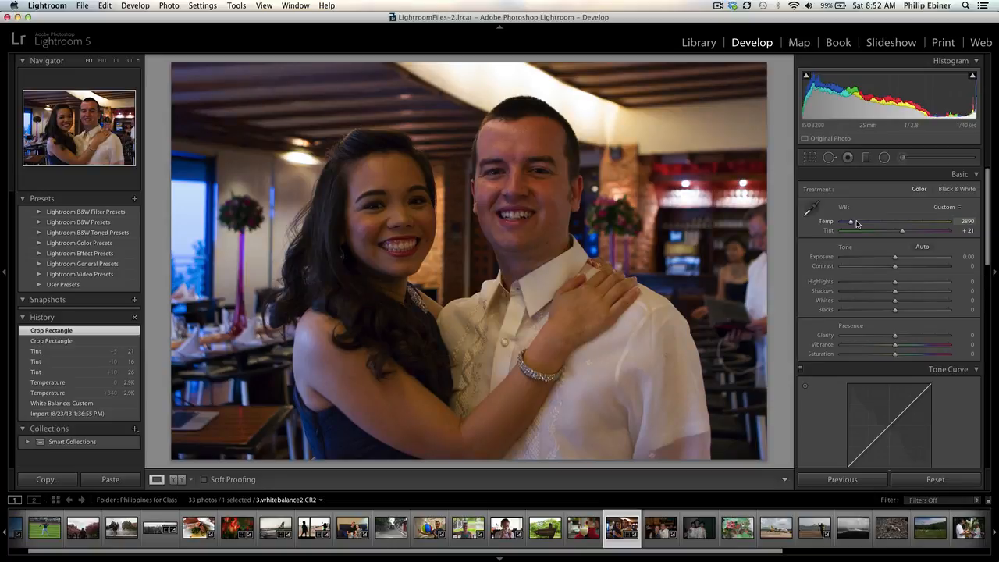
key("Down")
key("Down")
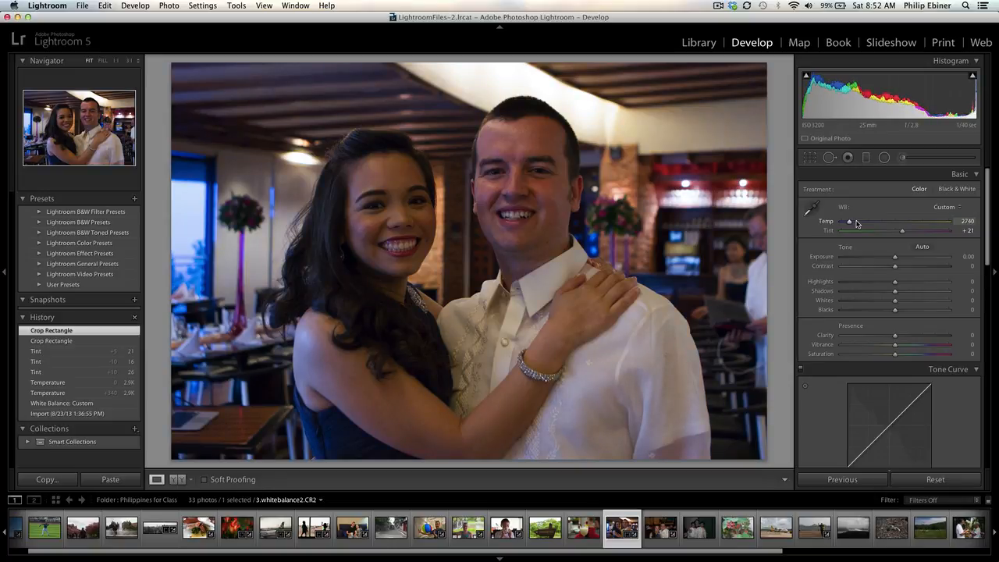
key("Down")
key("Down")
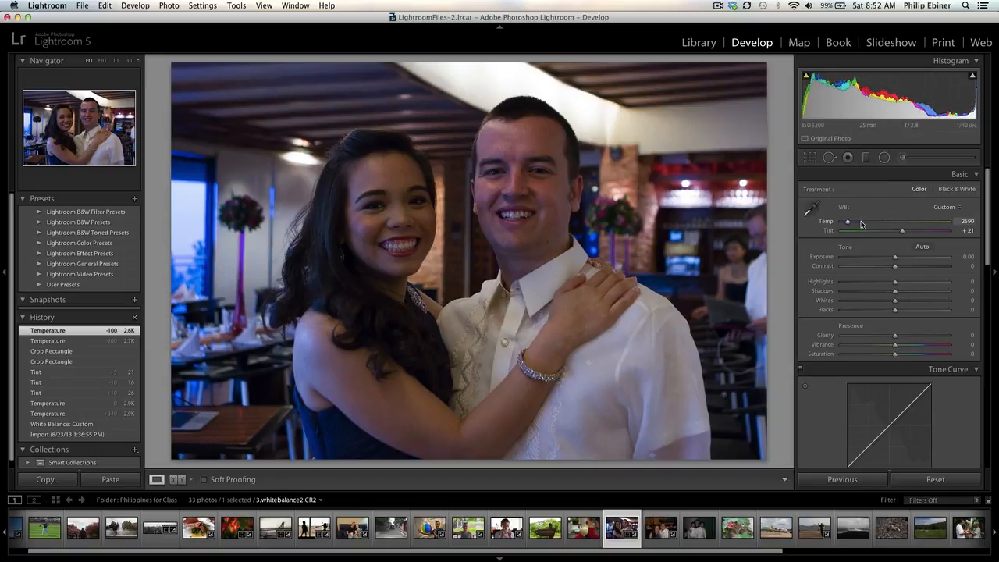
key("Up")
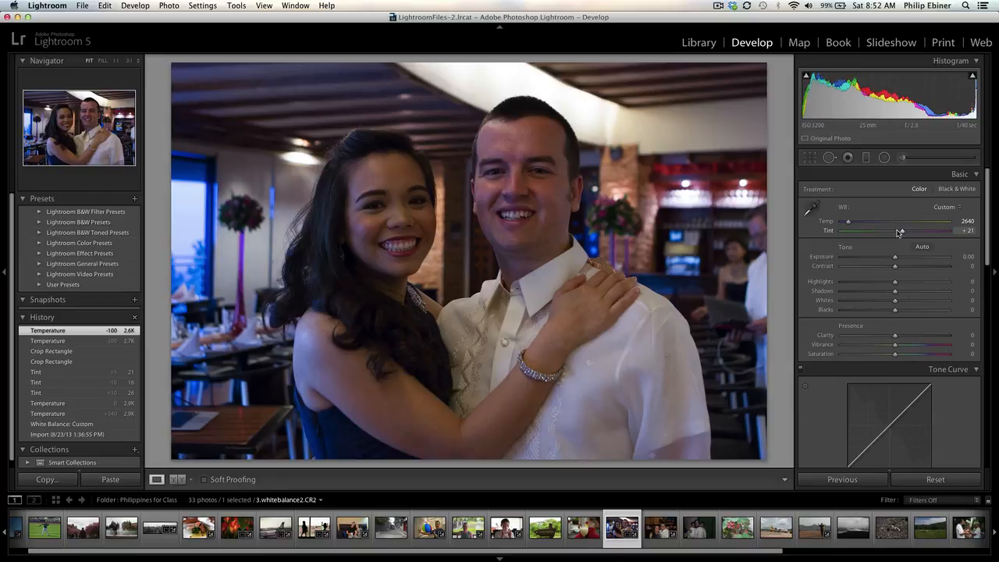
key("Down")
key("Down")
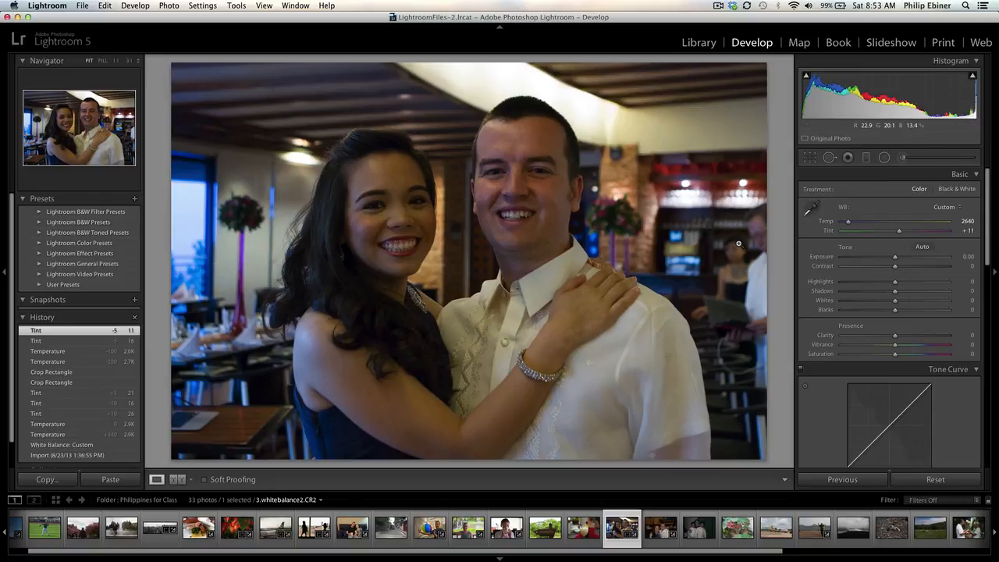
- Reset the couple photo to compare the corrected white balance with the as-shot colours, and undo the reset
left_click(942, 478)
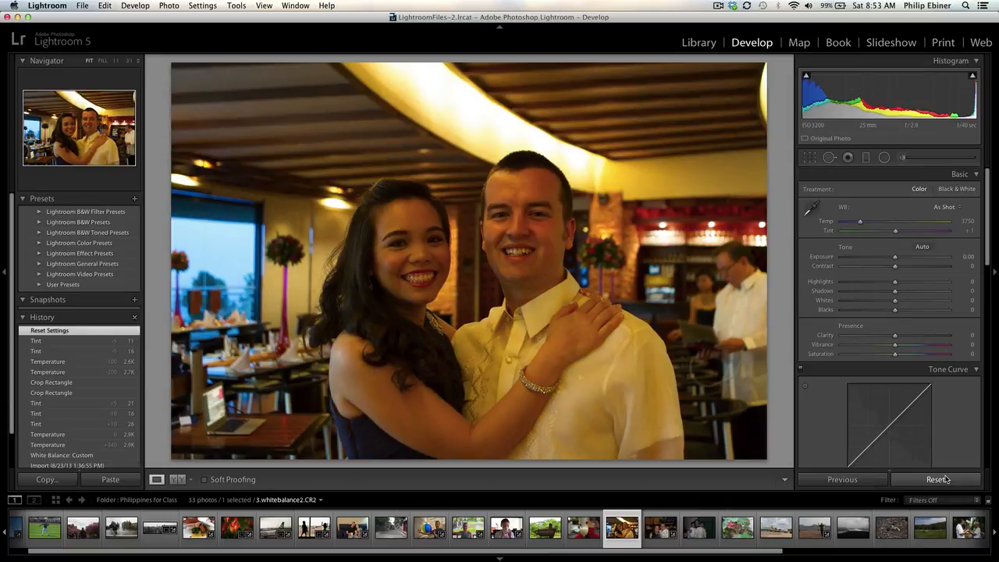
key("super+z")
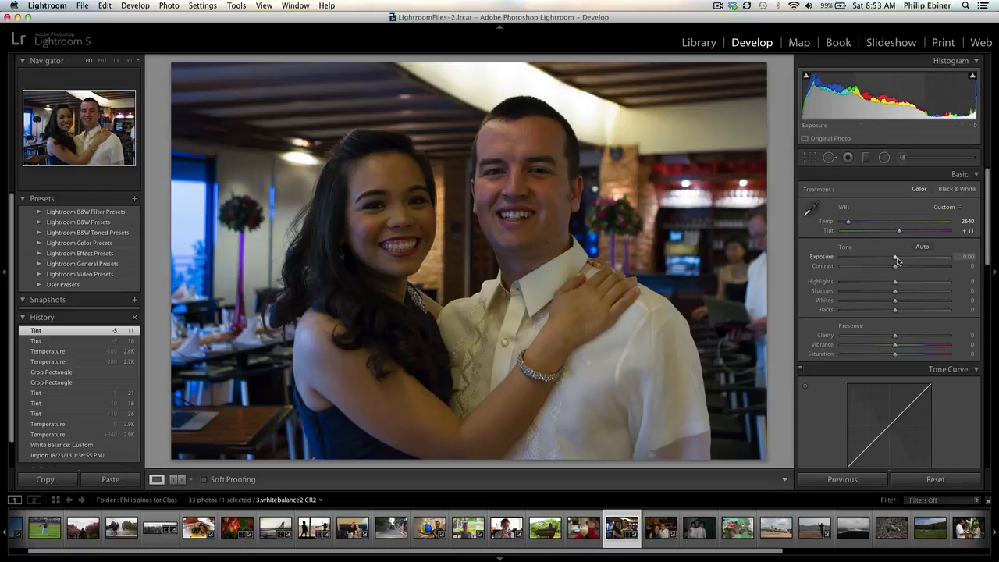
- Brighten the couple photo with Exposure +0.50, Contrast +10 and Highlights +20
left_click_drag(896, 260, 899, 260)
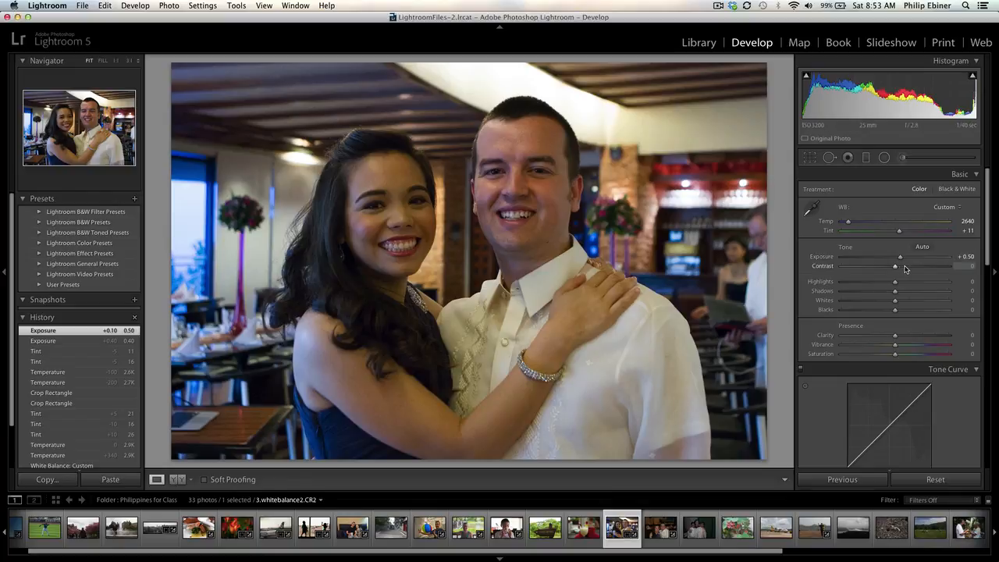
key("Up")
key("Up")
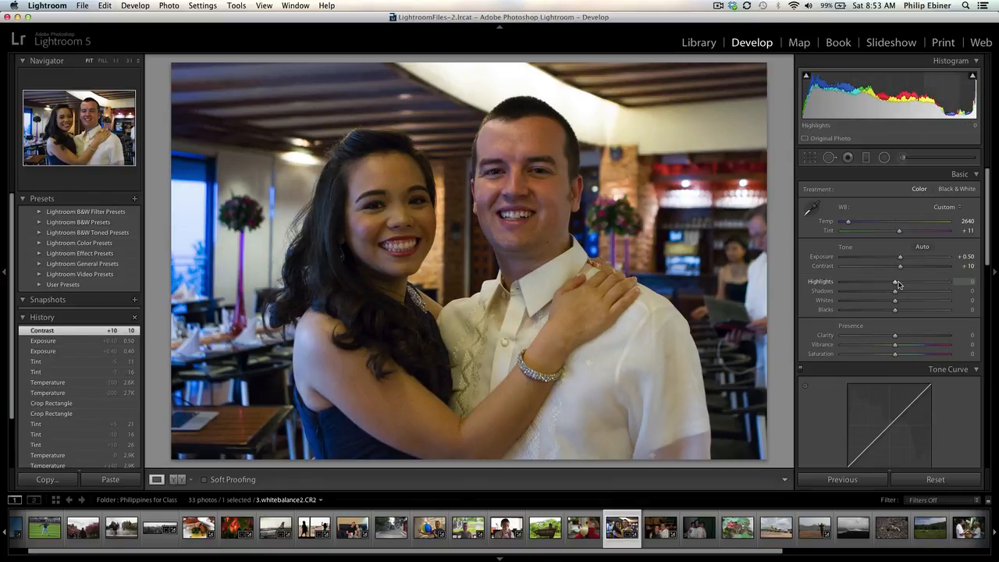
key("Up")
key("Up")
key("Up")
key("Up")
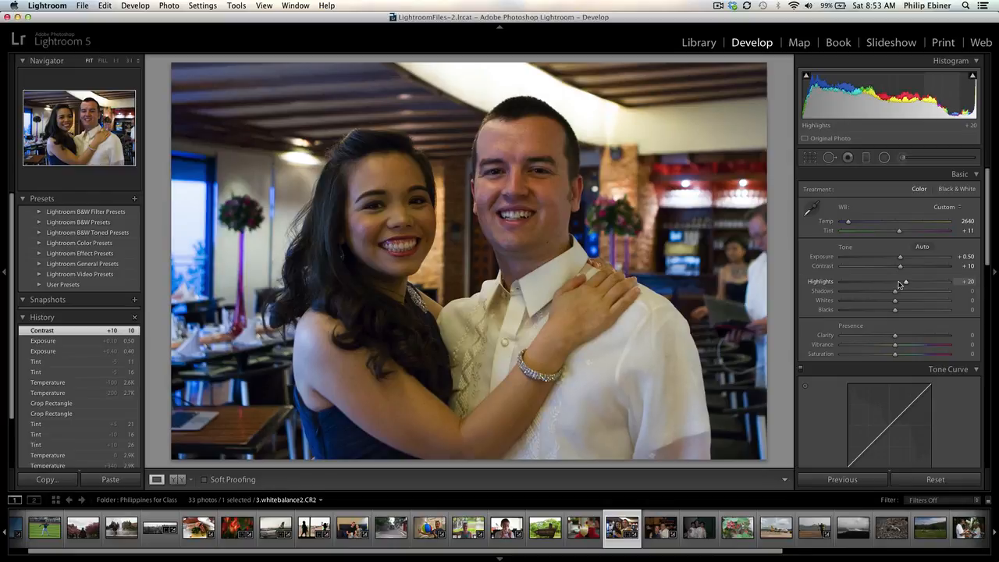
- Raise Shadows to +35 and lower both Whites and Blacks to -10
key("Up")
key("Up")
key("Up")
key("Up")
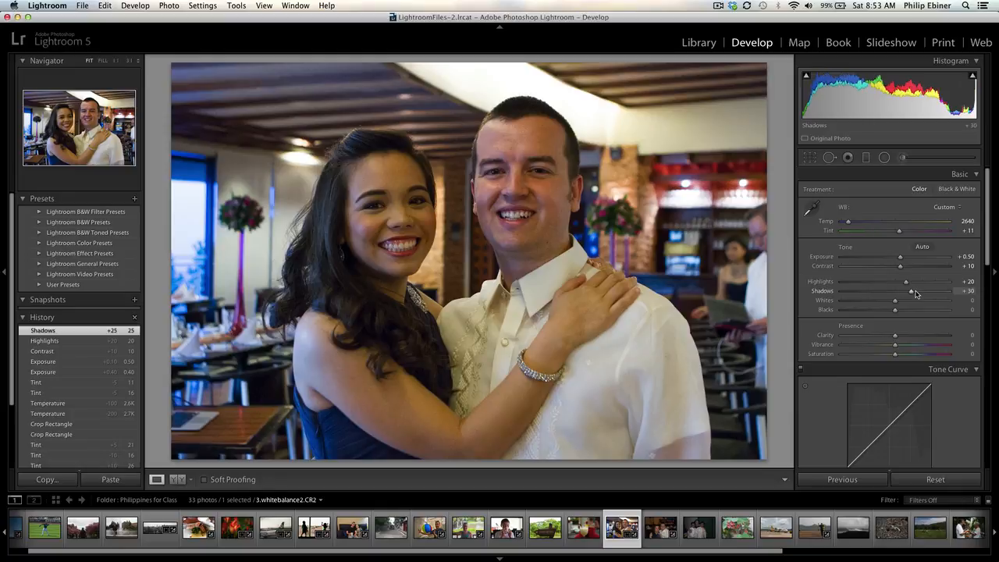
key("Up")
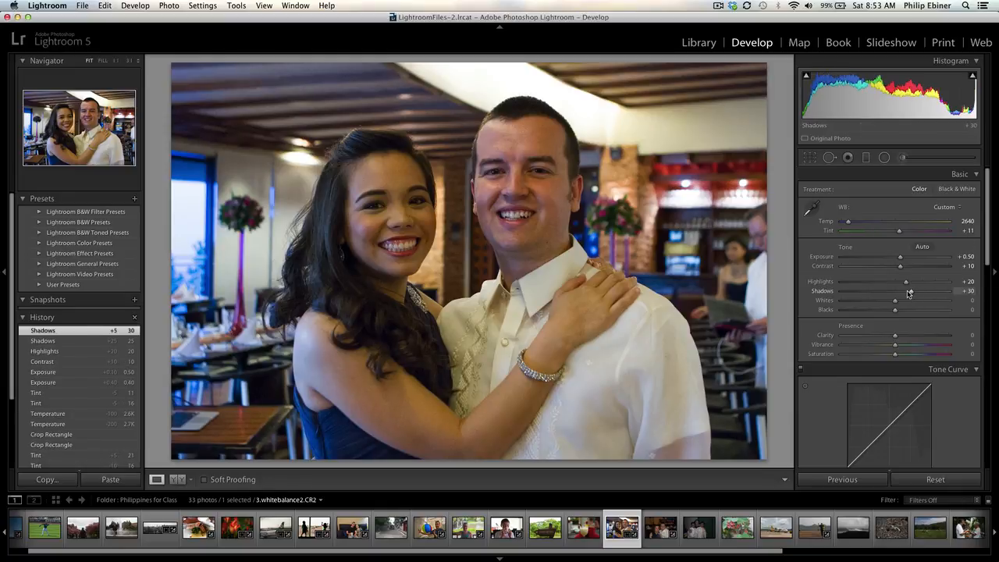
key("Up")
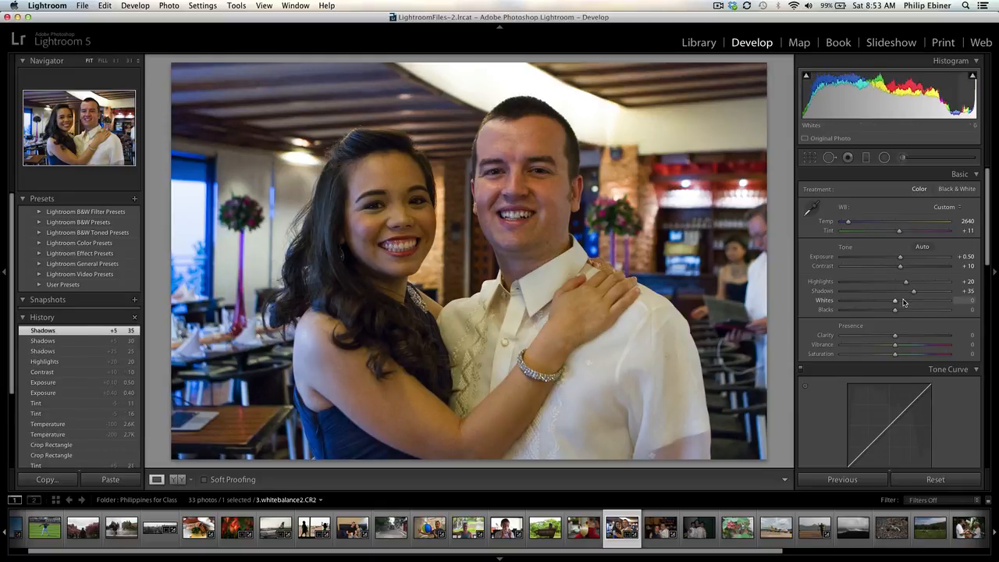
key("Down")
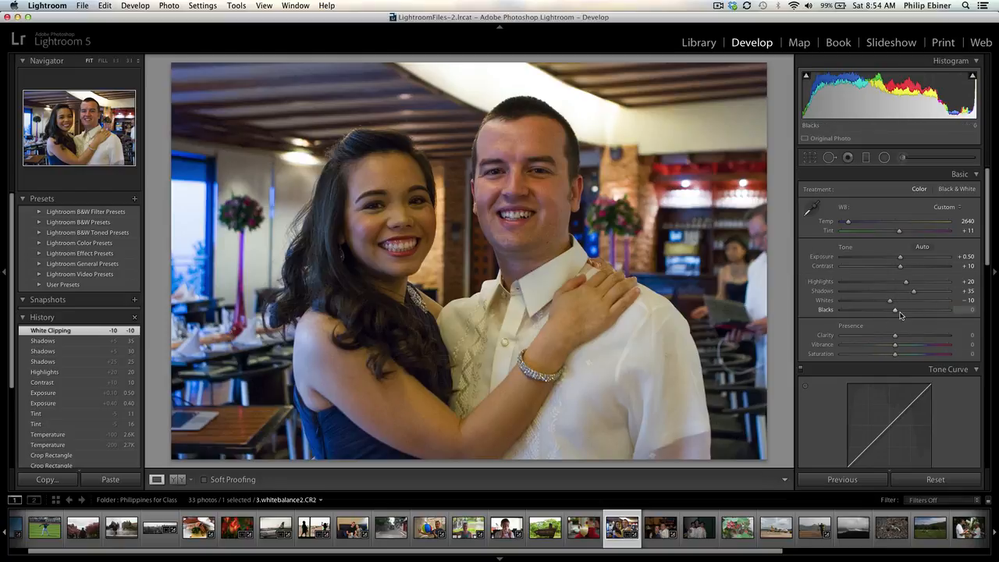
key("Down")
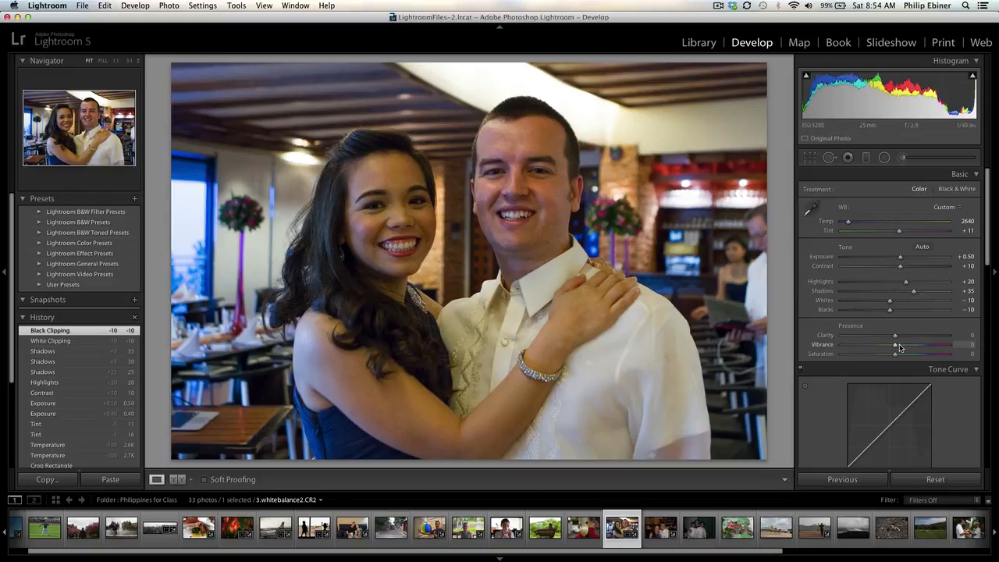
- Try Vibrance at +25 and +86 on the couple photo, and settle on +15
key("Up")
key("Up")
key("Up")
key("Up")
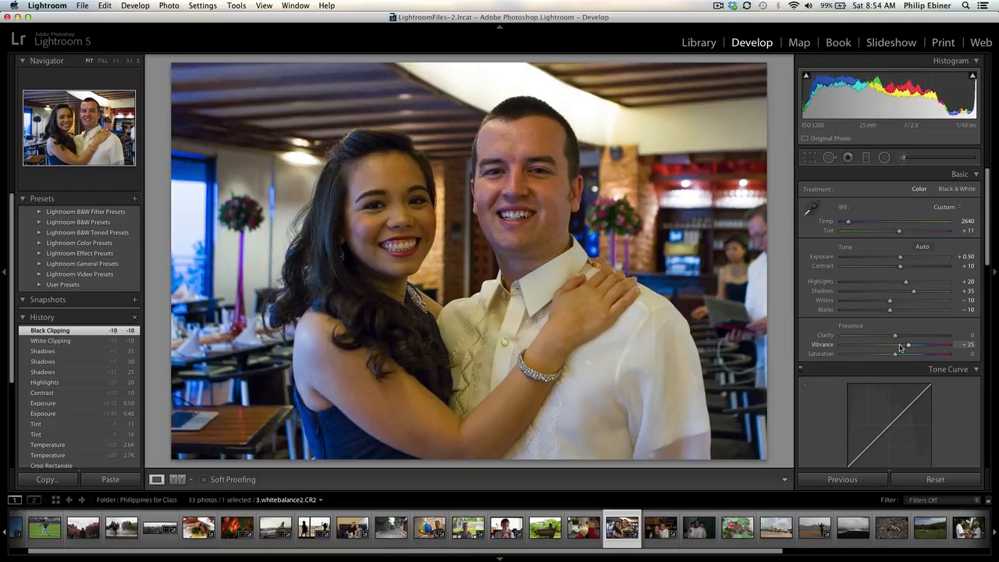
left_click_drag(909, 344, 940, 346)
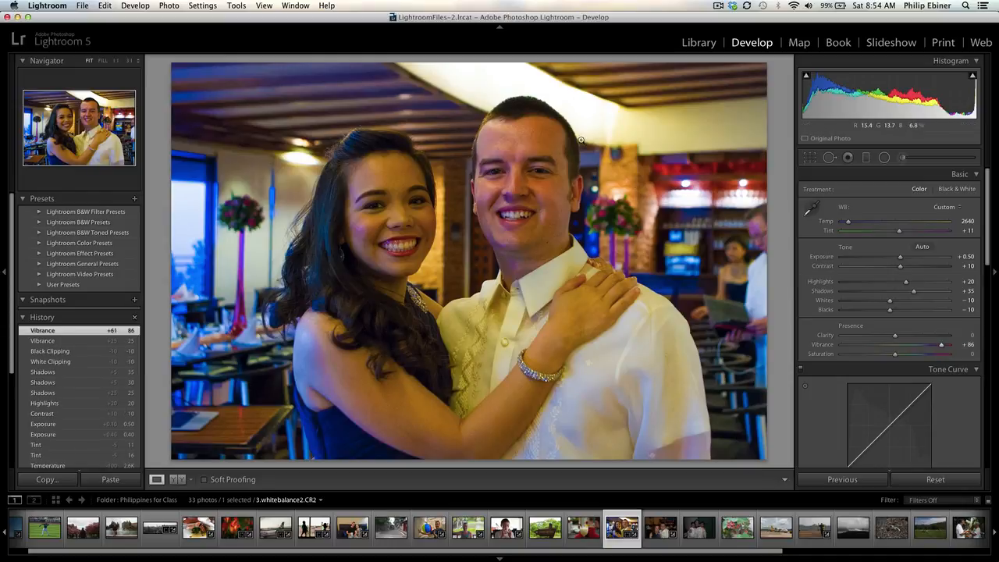
left_click_drag(941, 344, 903, 348)
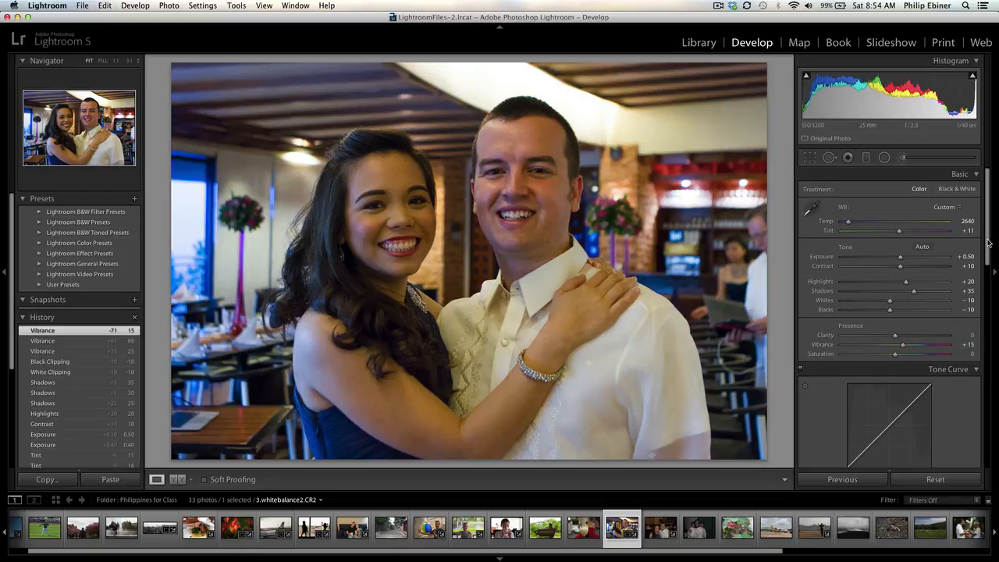
- Shape the couple photo's tone curve into a gentle S with Lights at +45 and Darks at -14
scroll(987, 244, "down", 5)
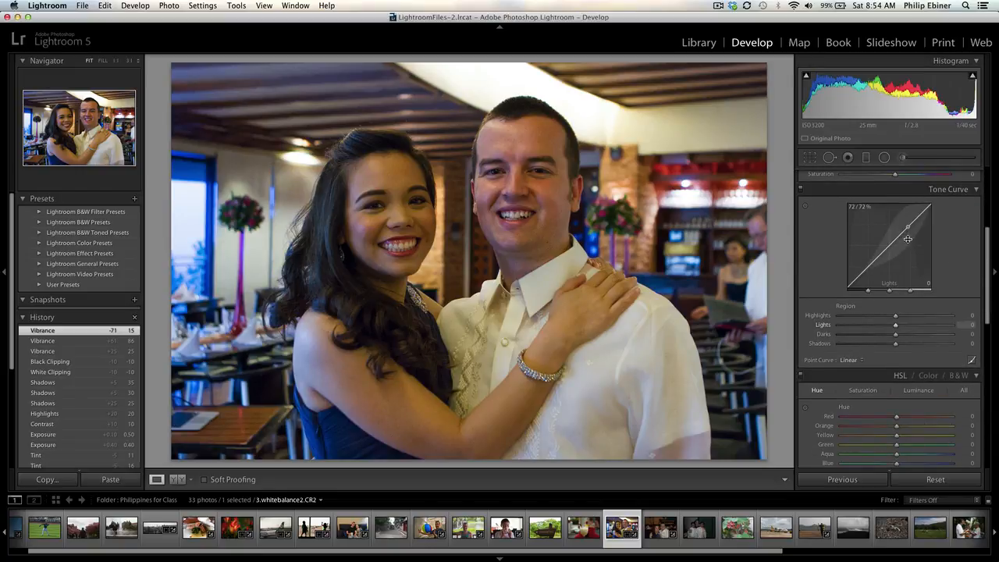
left_click_drag(908, 238, 905, 217)
mouse_move(869, 260)
left_mouse_down()
mouse_move(869, 271)
mouse_move(871, 261)
left_mouse_up()
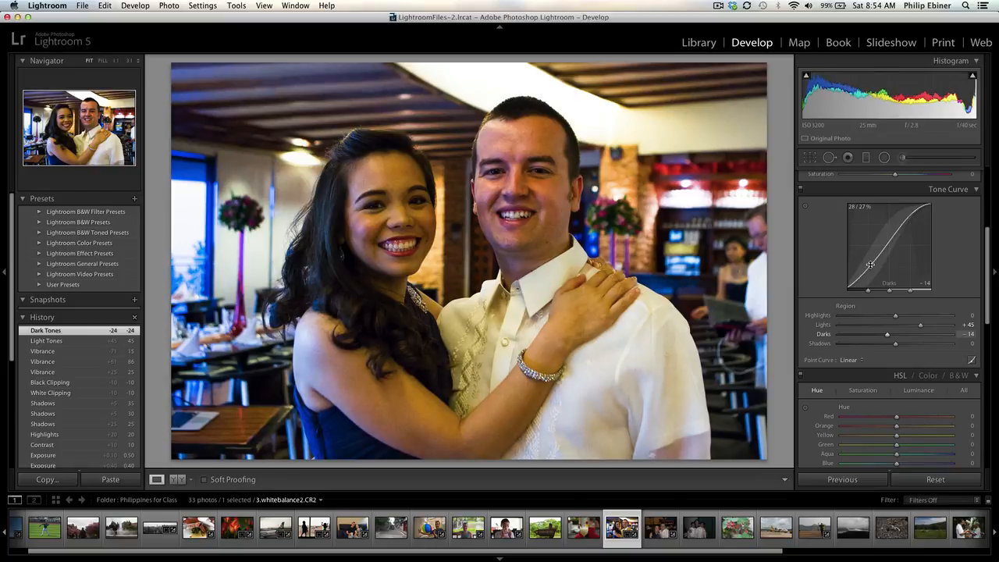
- Lower the couple photo's Saturation to -20
scroll(989, 275, "up", 5)
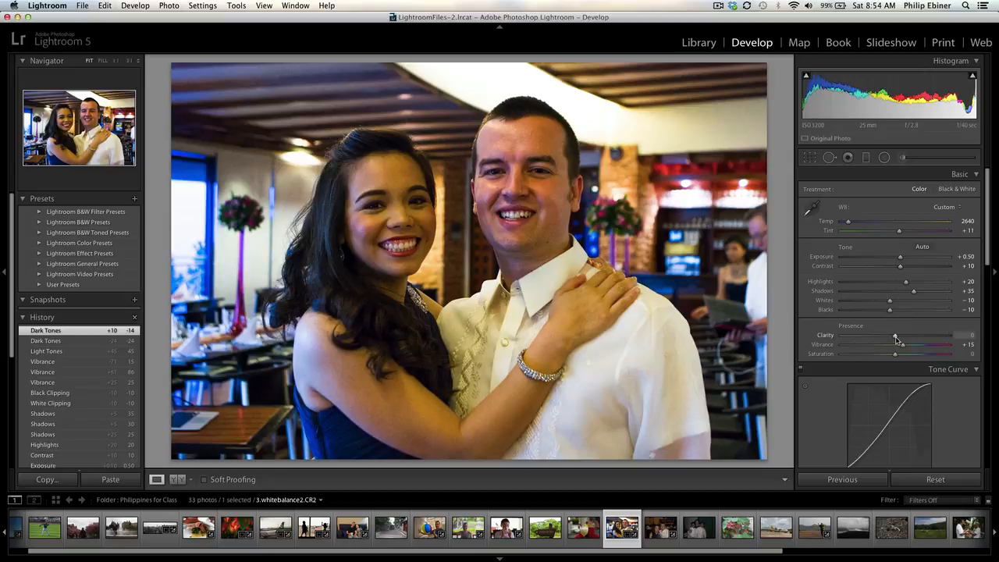
key("Down")
key("Down")
key("Down")
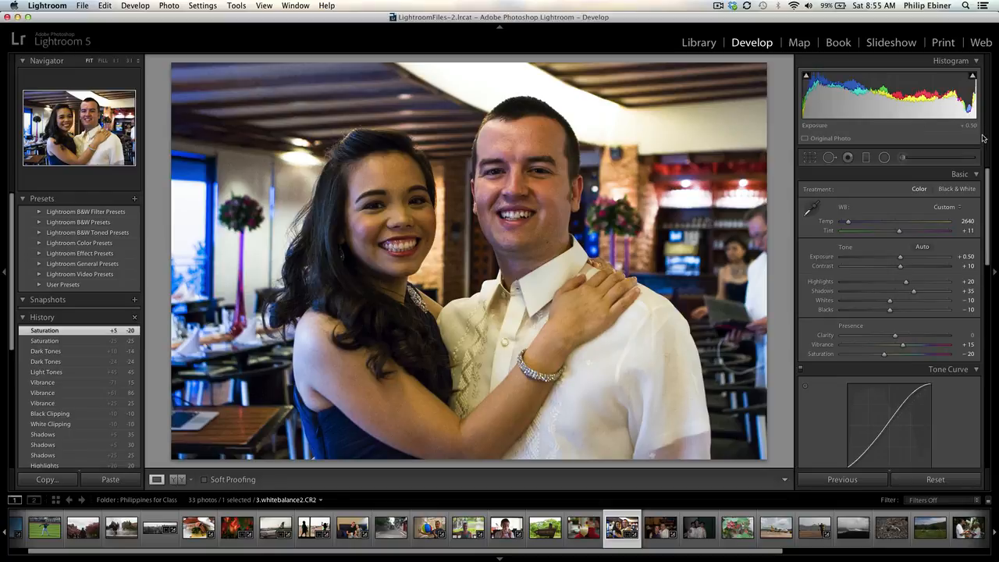
- Reset overall Saturation to 0, and lower the skin tones' colour saturation with targeted adjustment: Red -10, Orange -23, Yellow -41
mouse_move(988, 183)
left_mouse_down()
mouse_move(990, 281)
mouse_move(988, 182)
left_mouse_up()
double_click(814, 357)
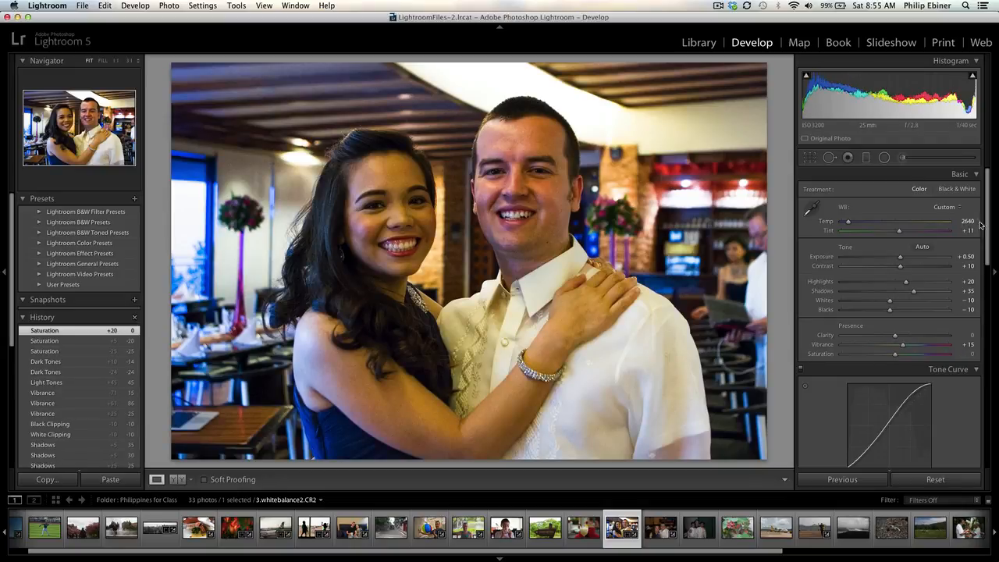
left_click_drag(989, 228, 988, 312)
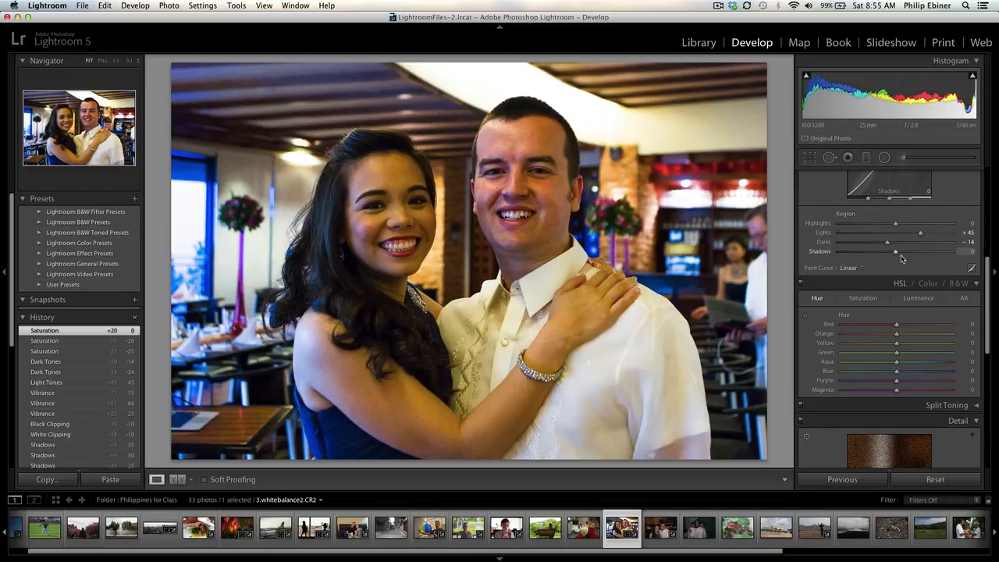
left_click(863, 298)
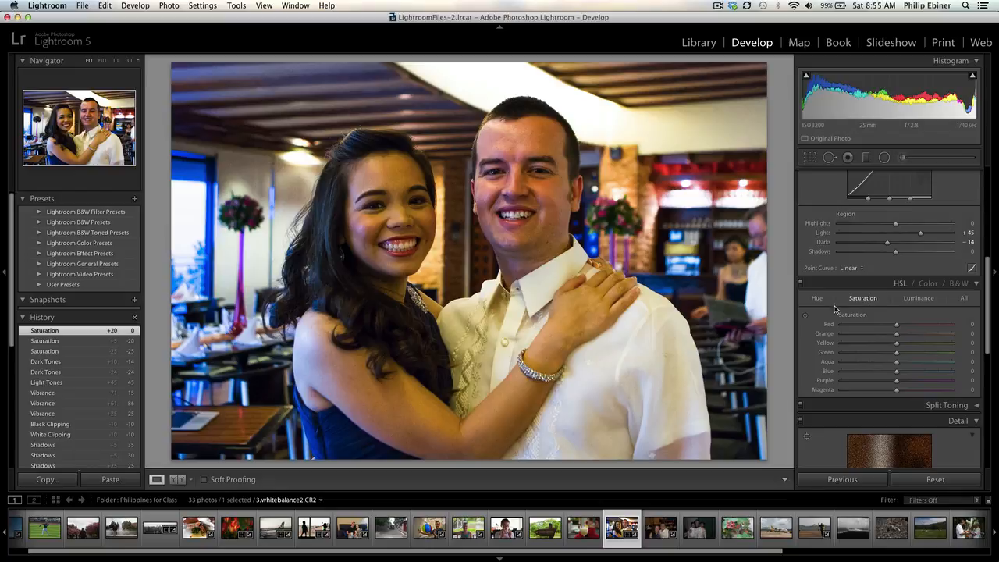
left_click(805, 316)
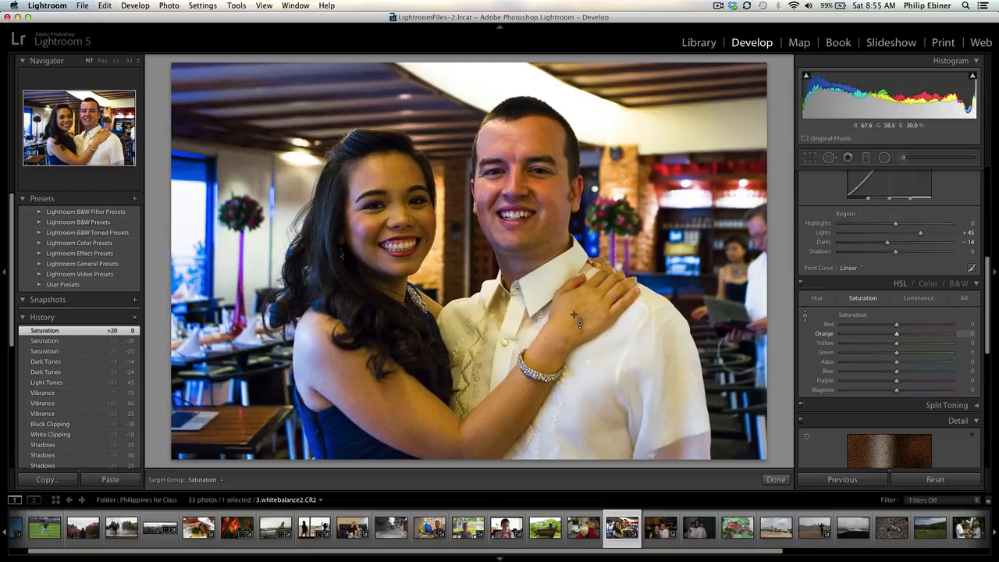
mouse_move(595, 301)
left_mouse_down()
mouse_move(595, 375)
mouse_move(595, 306)
left_mouse_up()
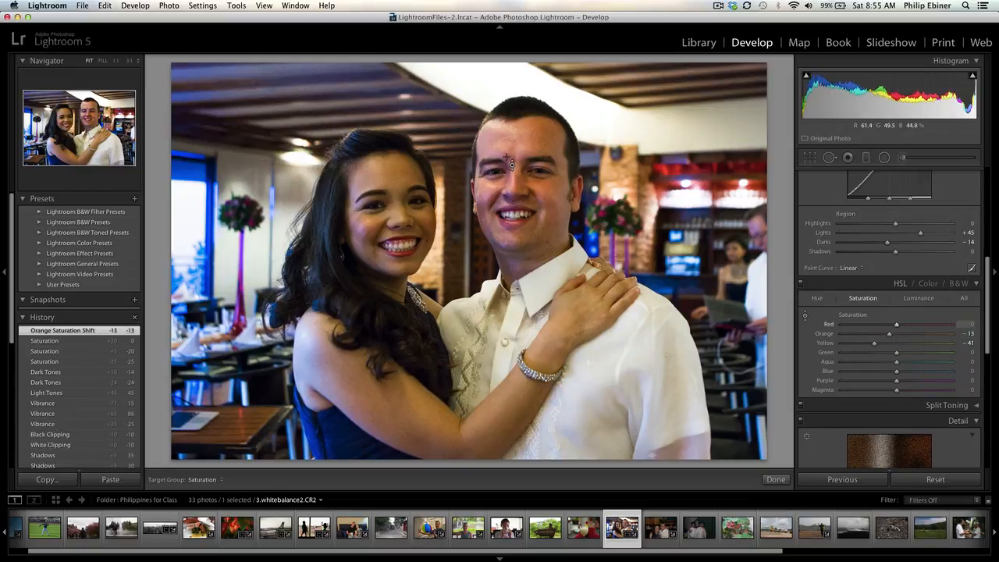
mouse_move(511, 164)
left_mouse_down()
mouse_move(511, 176)
mouse_move(511, 151)
mouse_move(511, 175)
mouse_move(510, 165)
left_mouse_up()
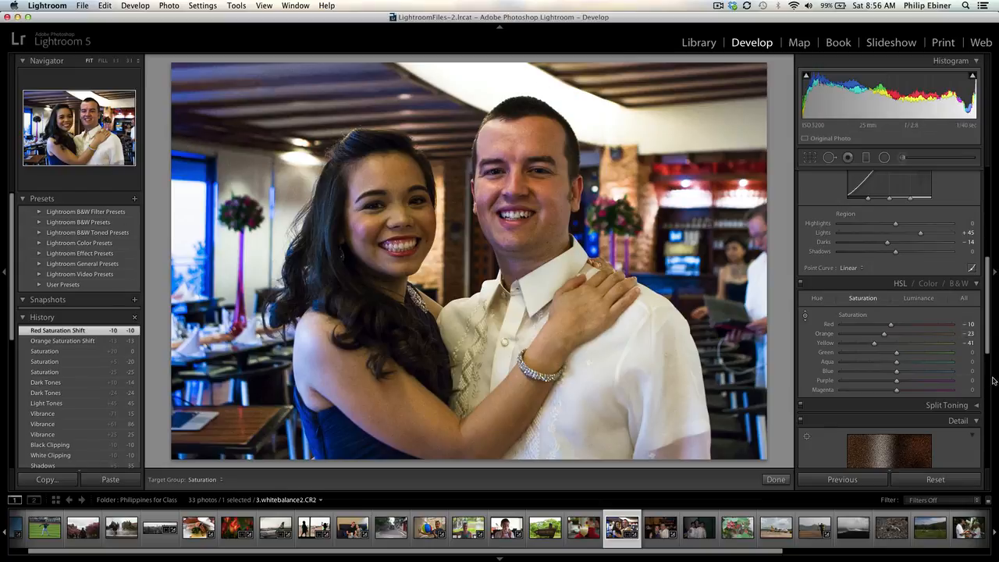
left_click_drag(987, 350, 994, 434)
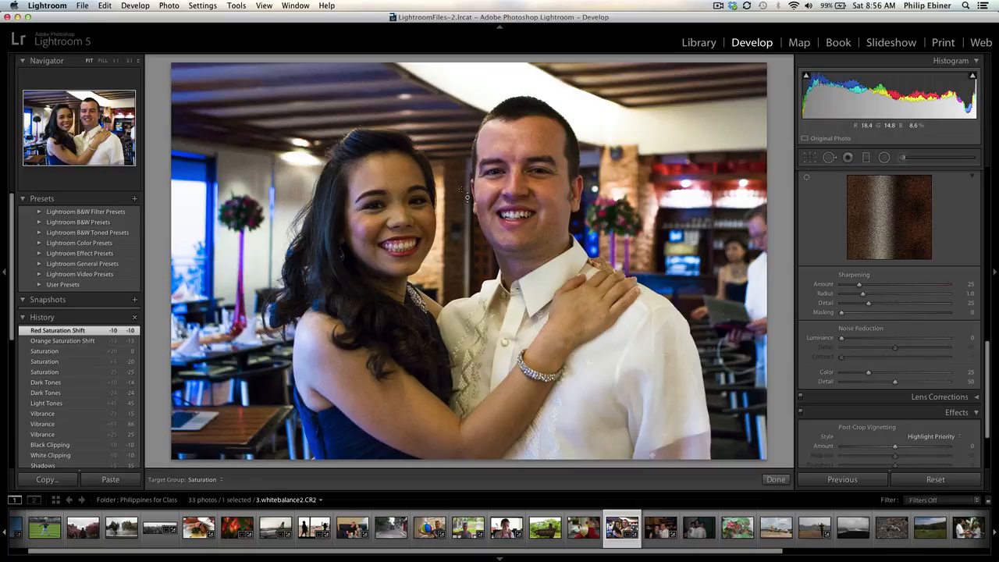
left_click(775, 480)
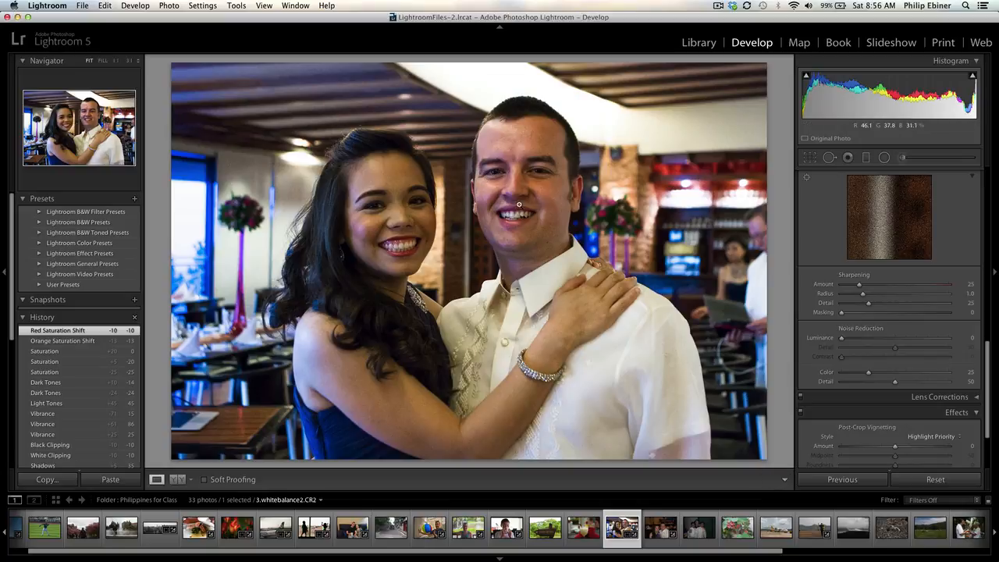
- Reduce the noise on the man's face at 1:1 view with Luminance noise reduction at 28 and its Detail at 33
left_click(520, 153)
left_click_drag(455, 167, 484, 259)
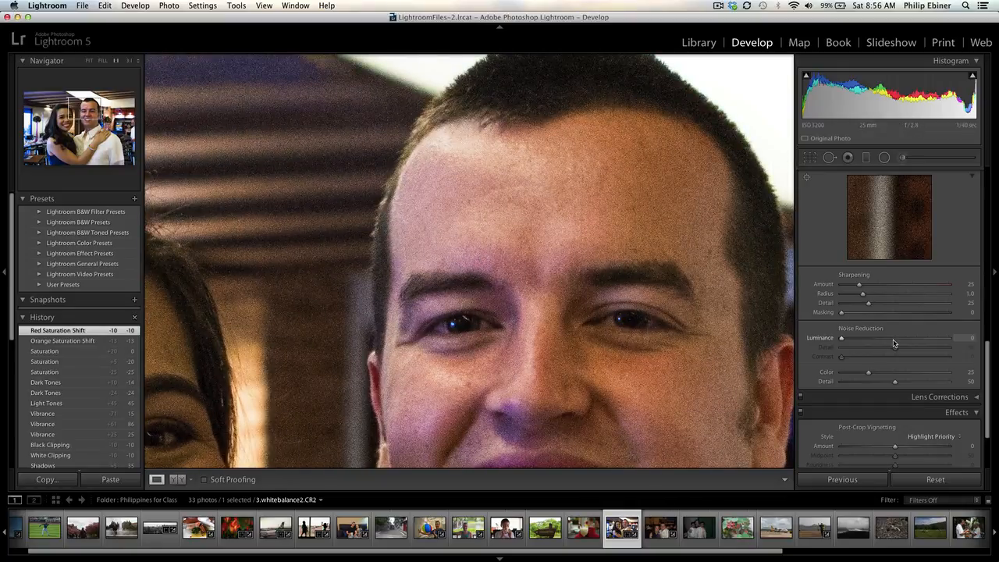
left_click(855, 339)
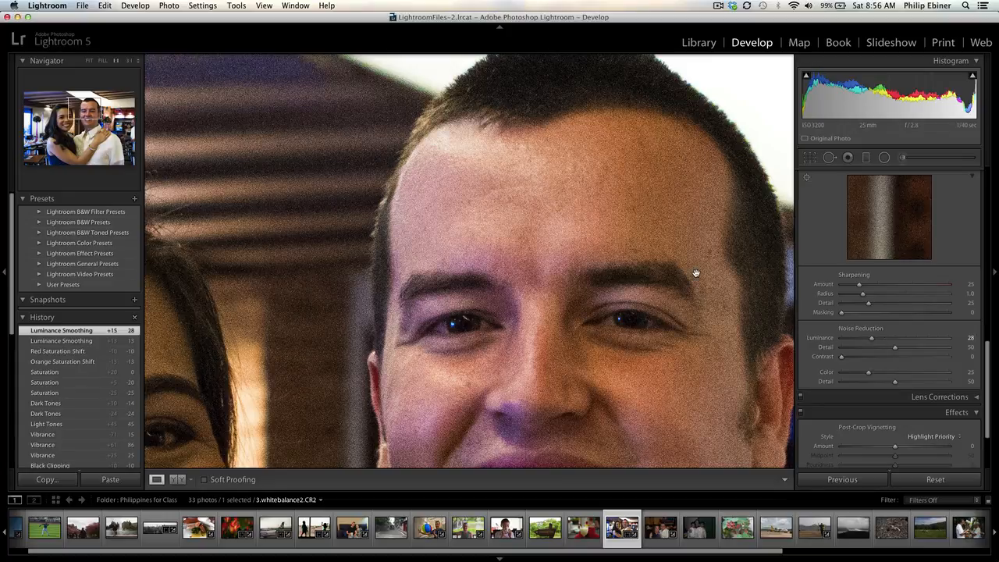
left_click_drag(656, 242, 643, 220)
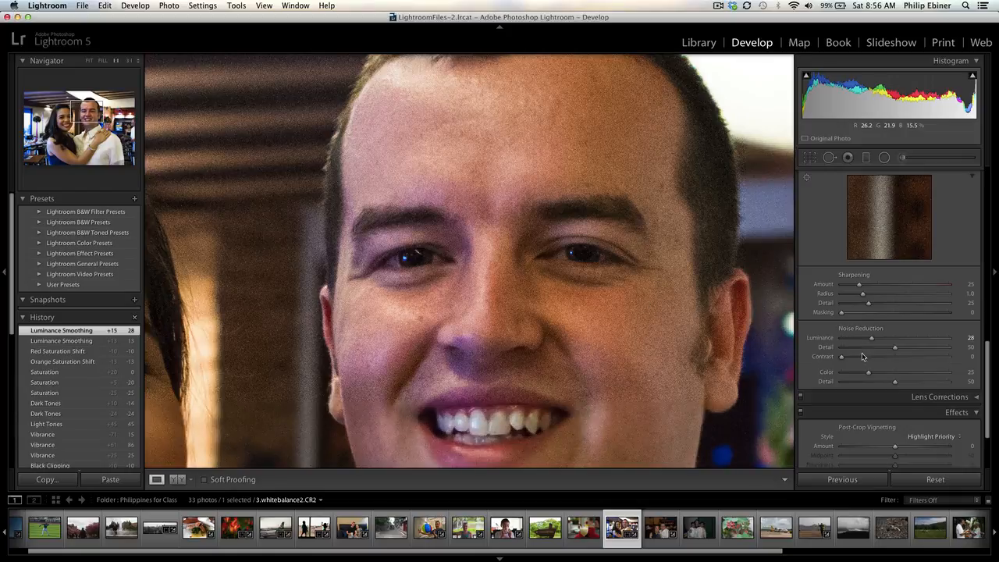
left_click(877, 348)
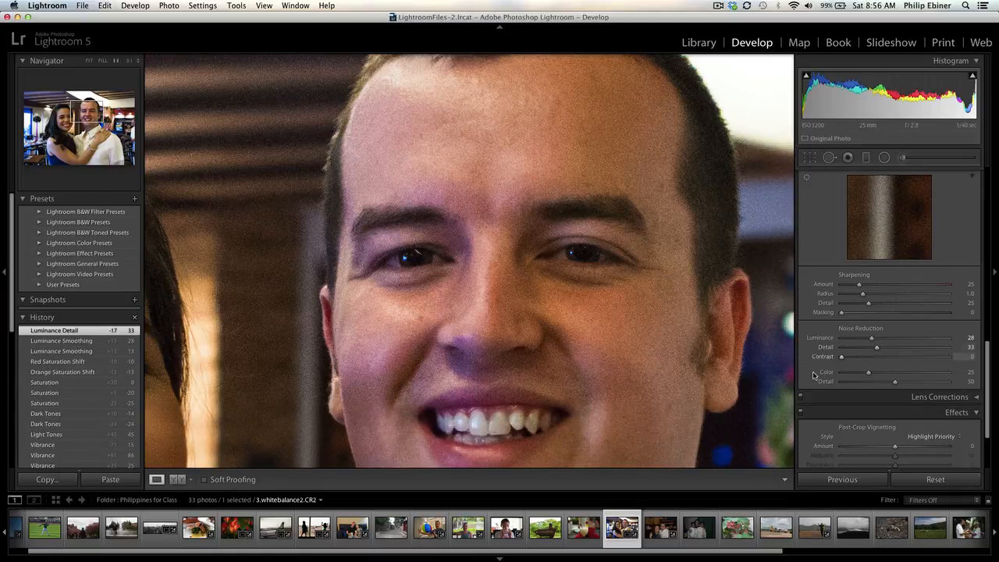
left_click(800, 397)
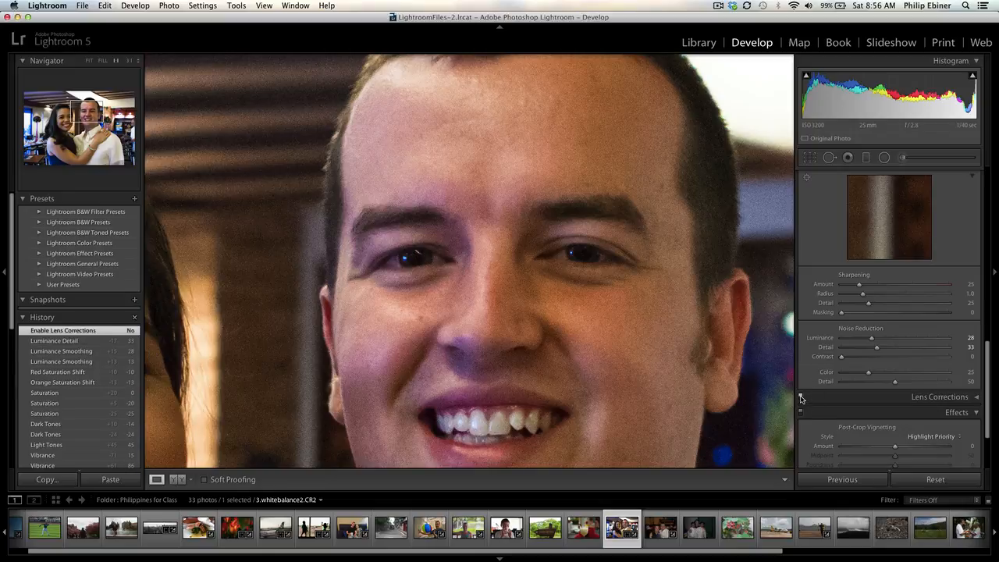
left_click(800, 397)
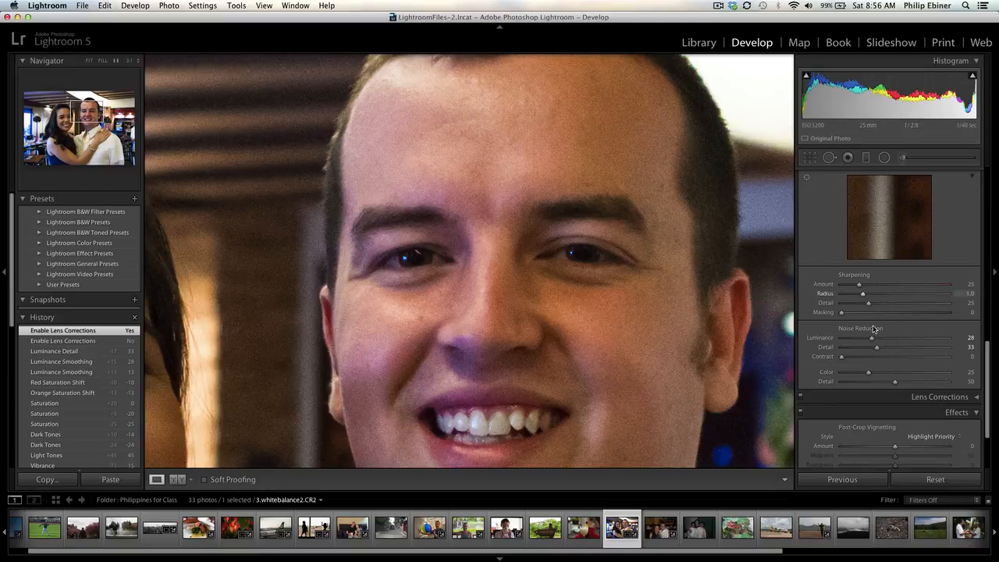
left_click(449, 336)
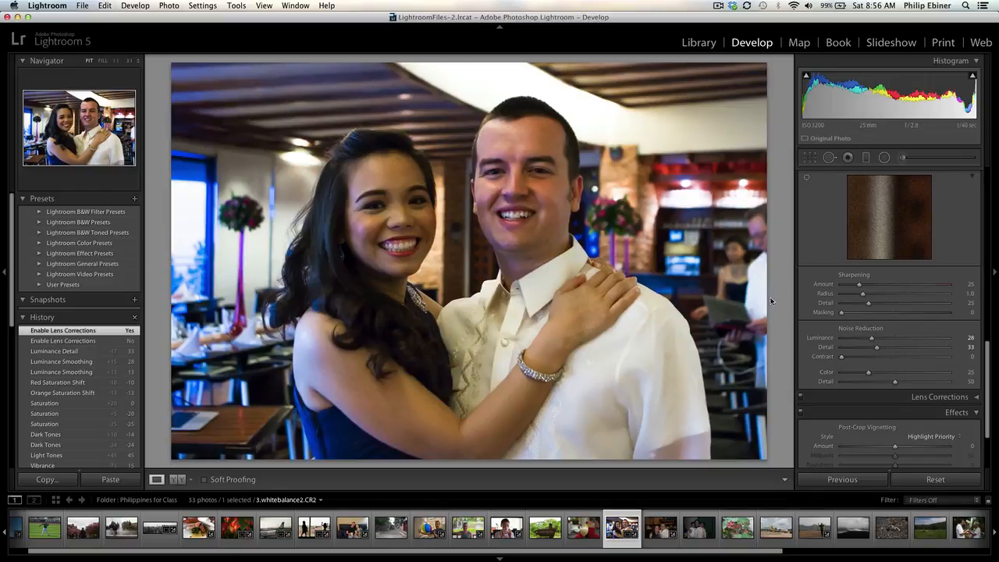
left_click(801, 399)
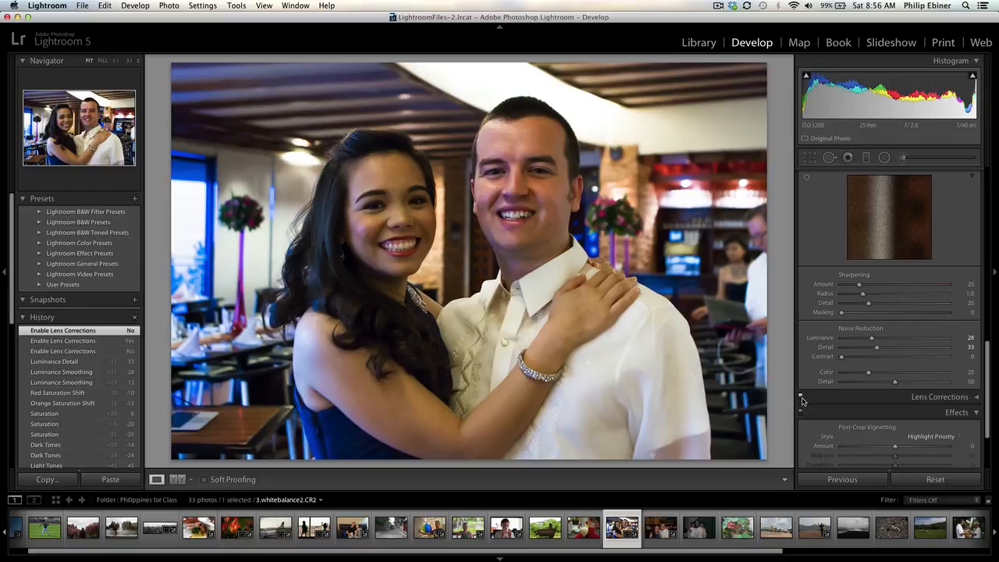
left_click(802, 398)
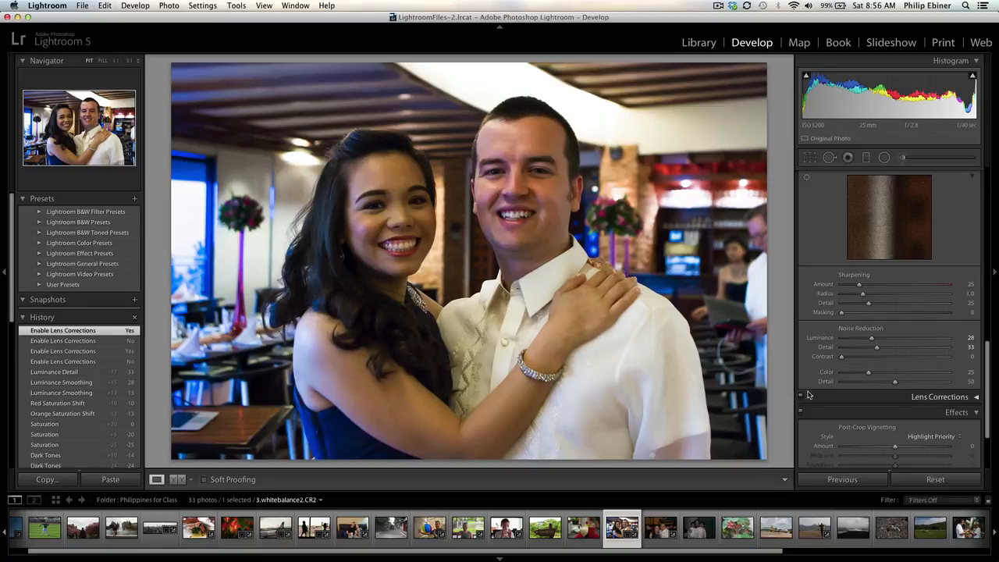
- Compare the whole couple photo with and without the Detail adjustments, switching them off and back on twice
scroll(810, 390, "up", 3)
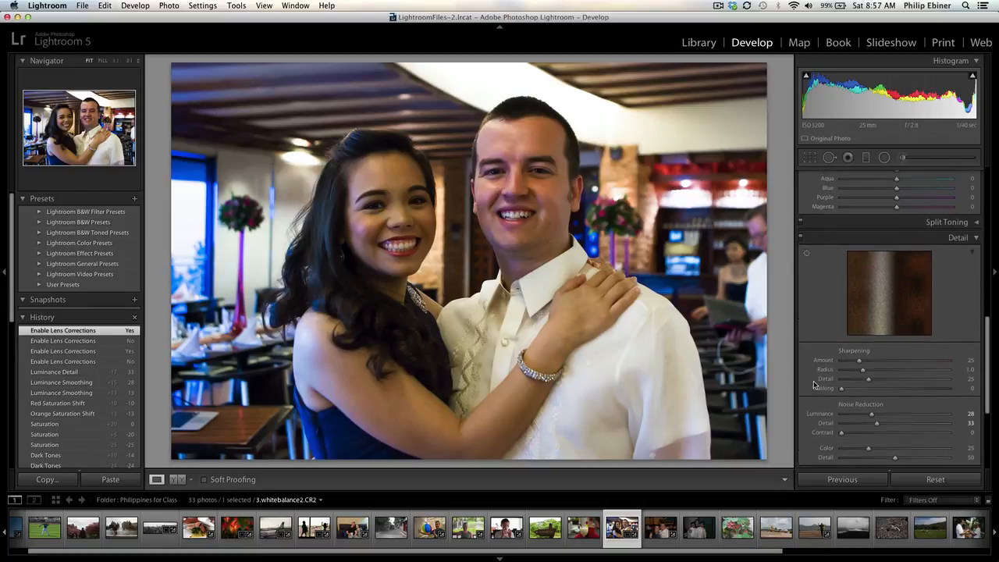
left_click(801, 238)
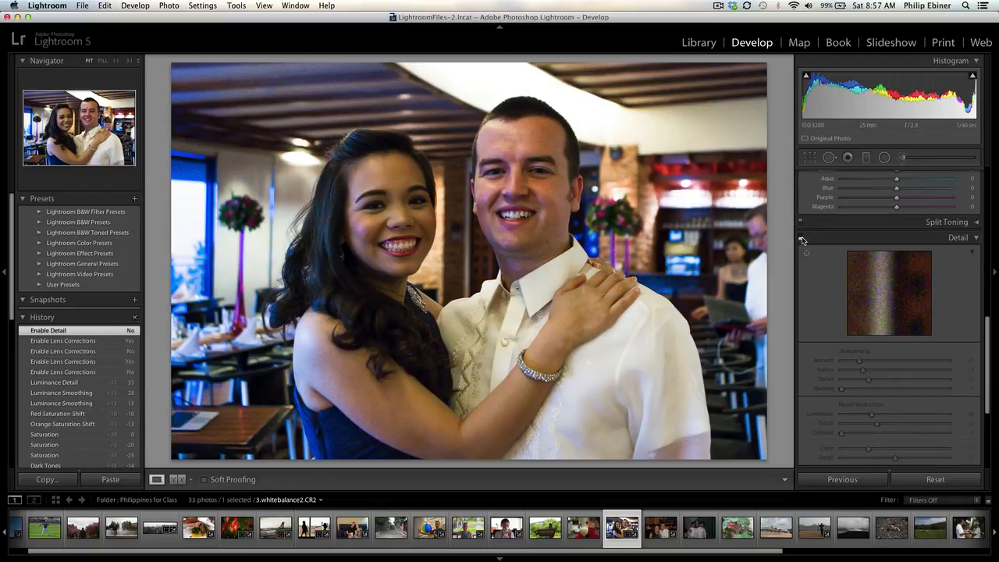
left_click(801, 238)
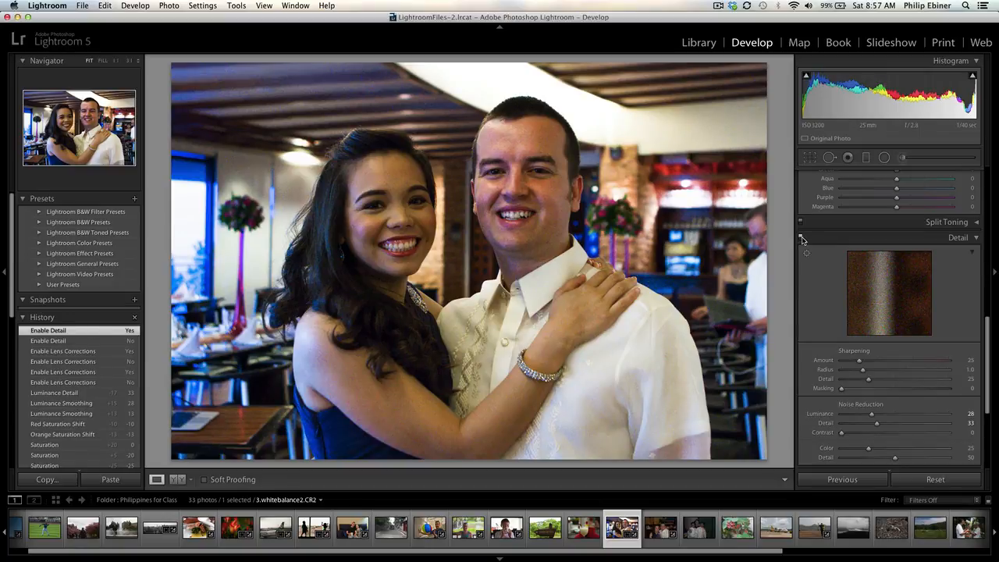
left_click(801, 238)
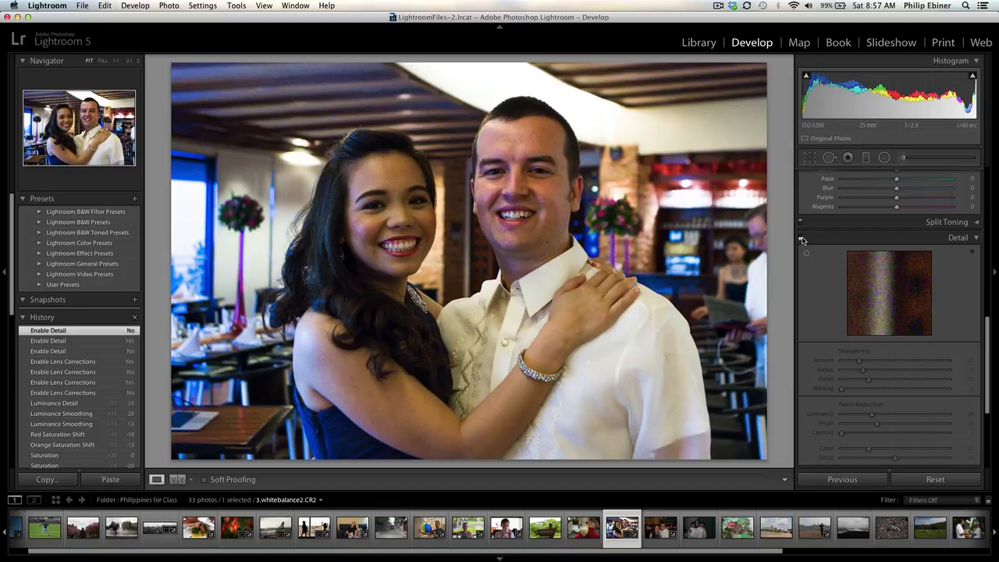
left_click(801, 238)
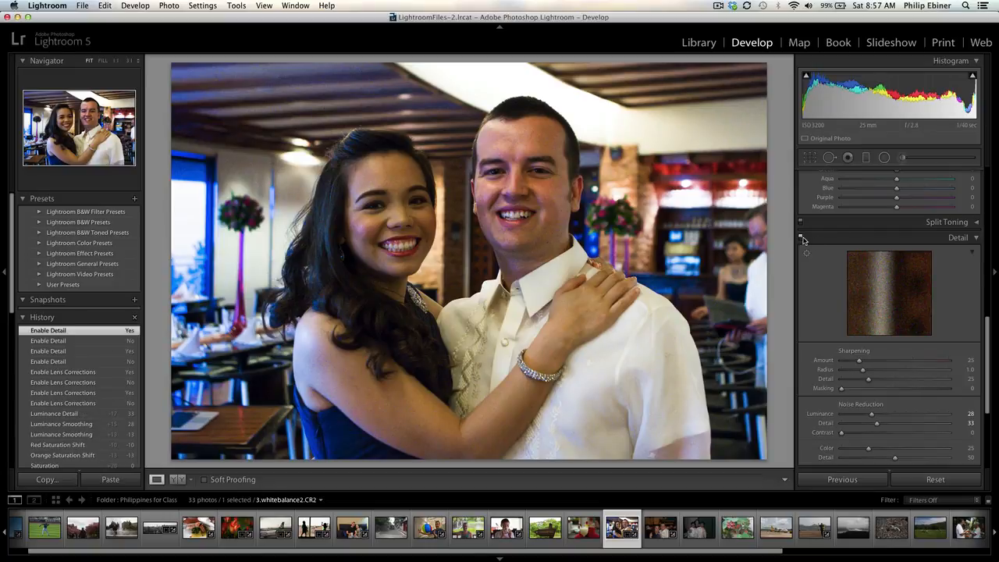
- Darken the couple photo's edges with a post-crop vignette at Amount -35 and Feather 75
scroll(885, 349, "down", 3)
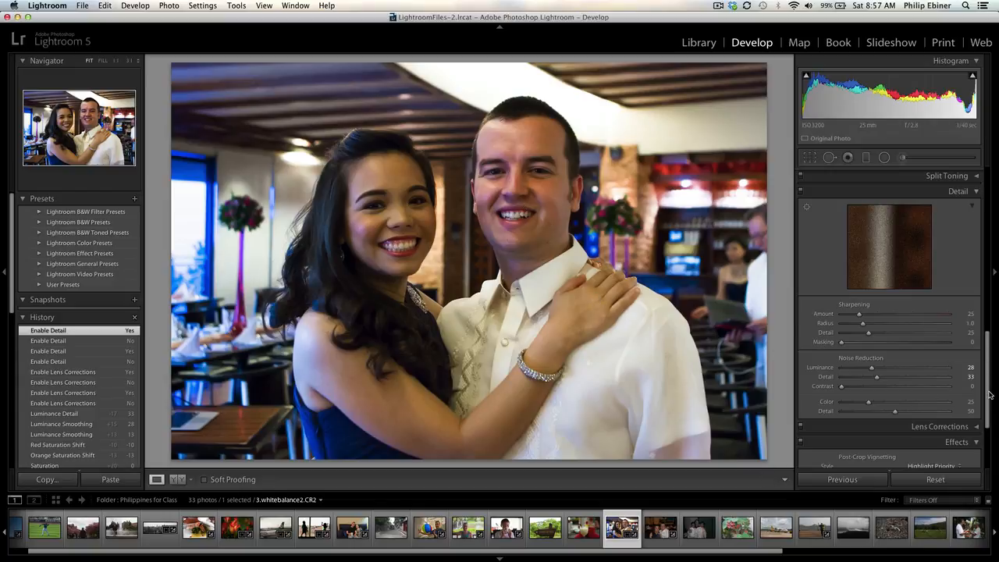
left_click_drag(990, 395, 989, 445)
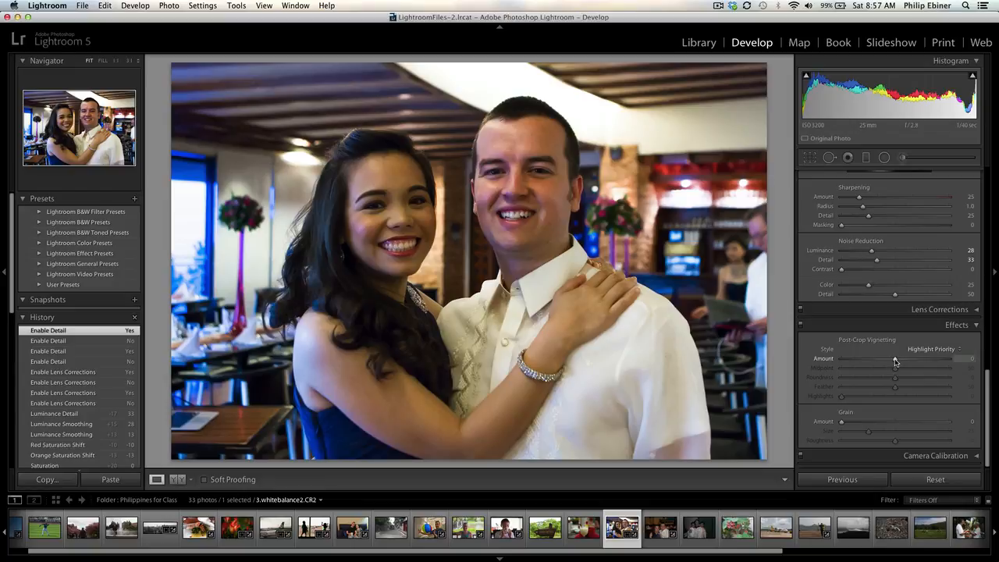
key("Down")
key("Down")
key("Down")
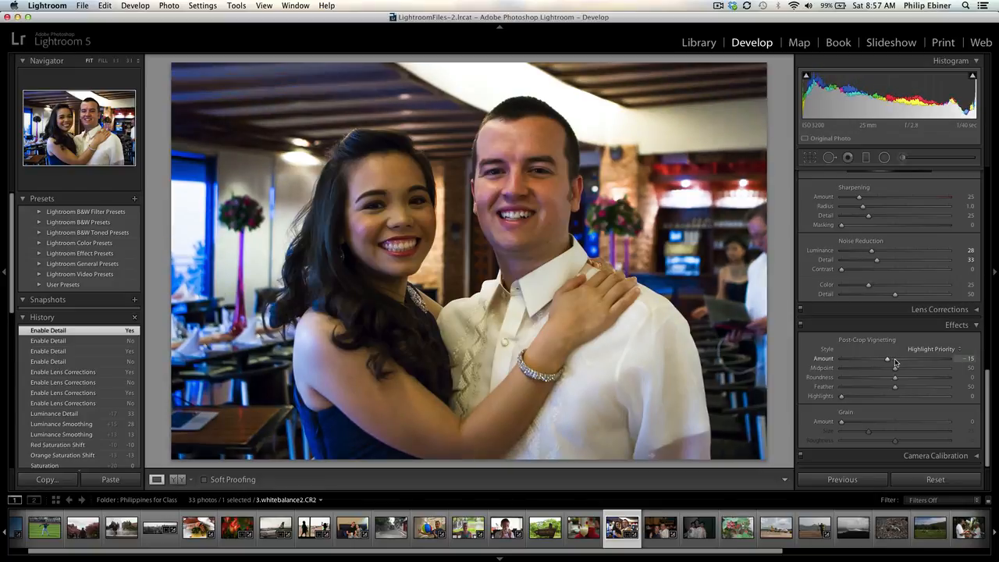
key("Down")
key("Down")
left_click_drag(896, 363, 892, 363)
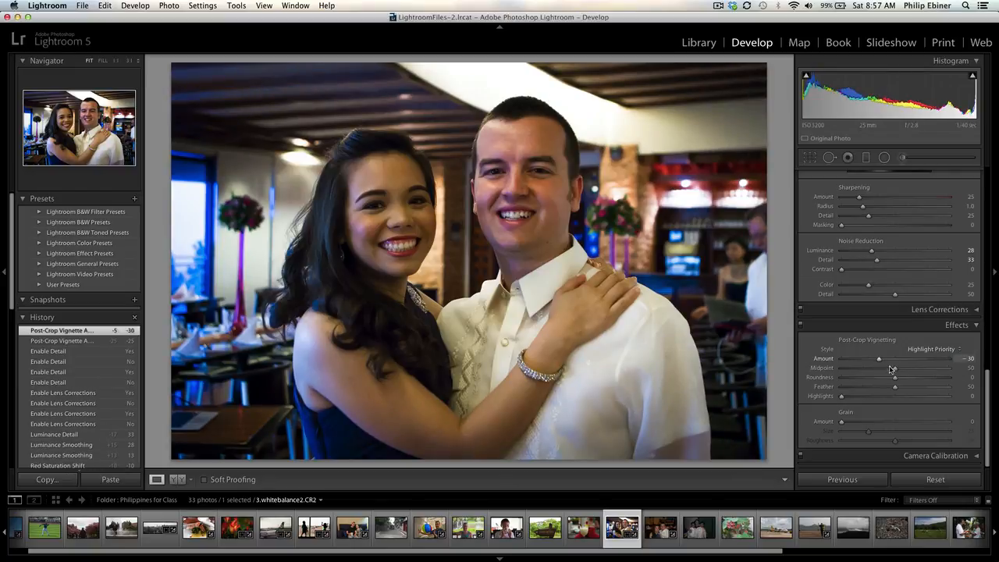
left_click_drag(877, 360, 875, 361)
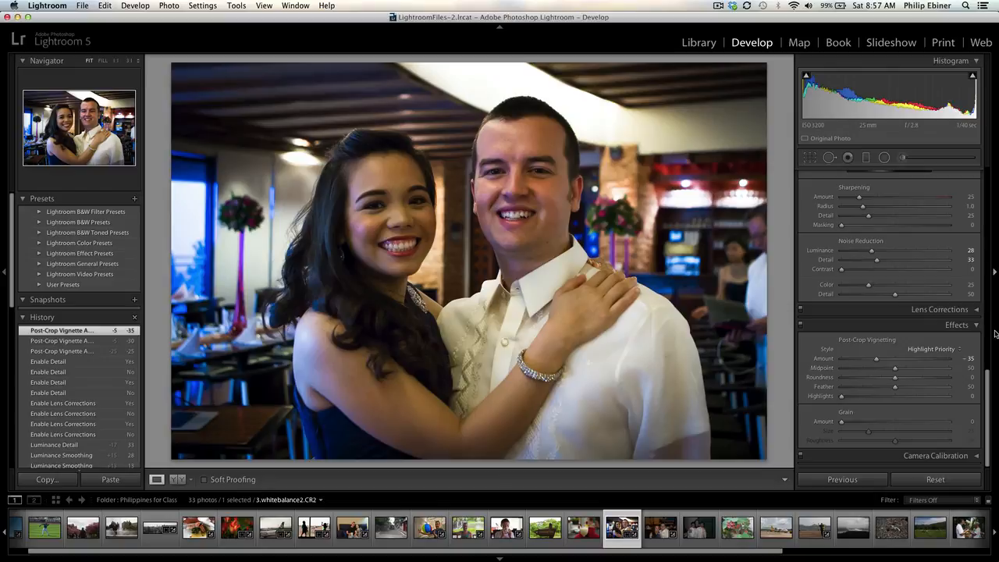
left_click(911, 388)
left_click_drag(907, 388, 922, 388)
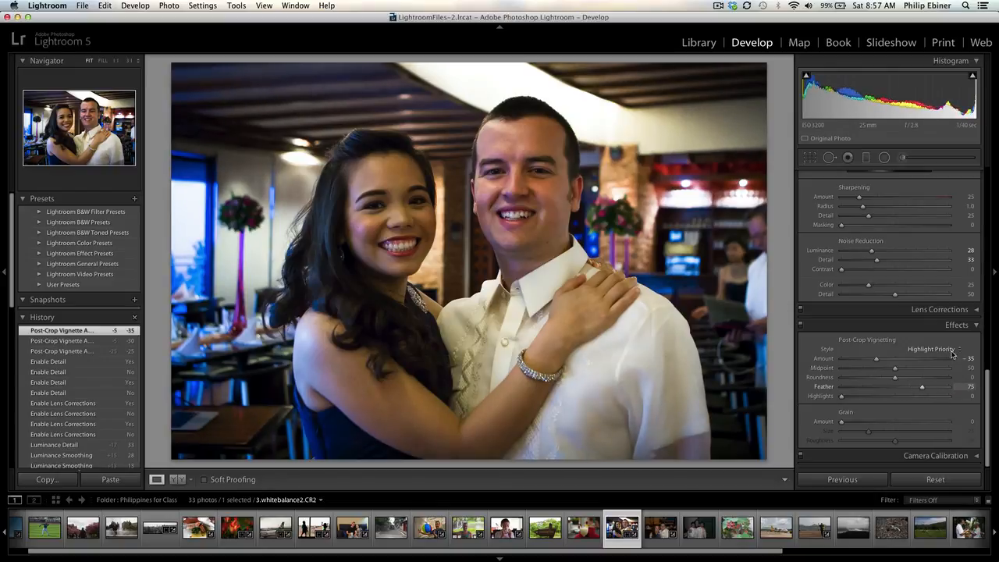
- Brighten the couple photo, trying Exposure at +0.90 and settling on +0.80
scroll(963, 207, "up", 5)
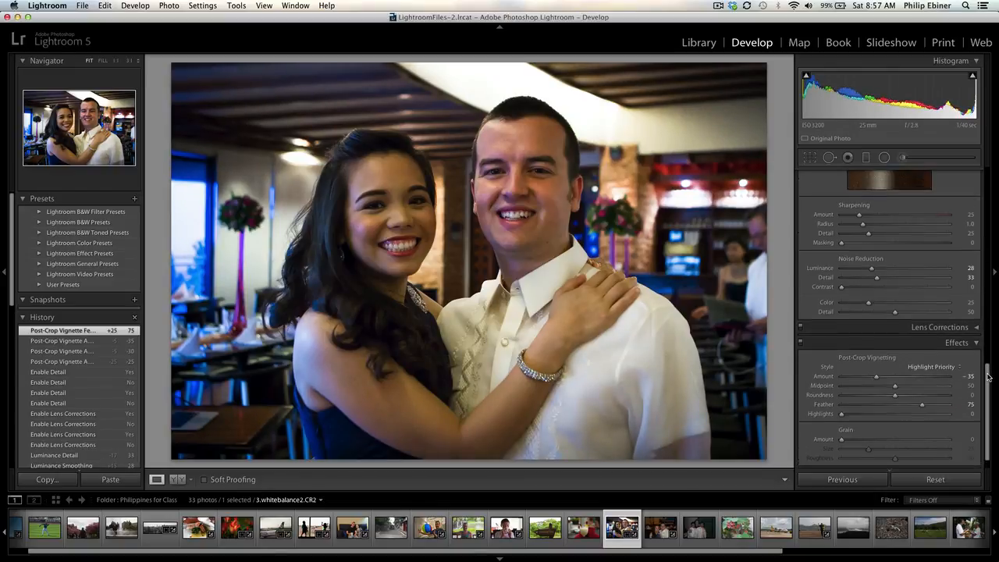
scroll(963, 208, "up", 3)
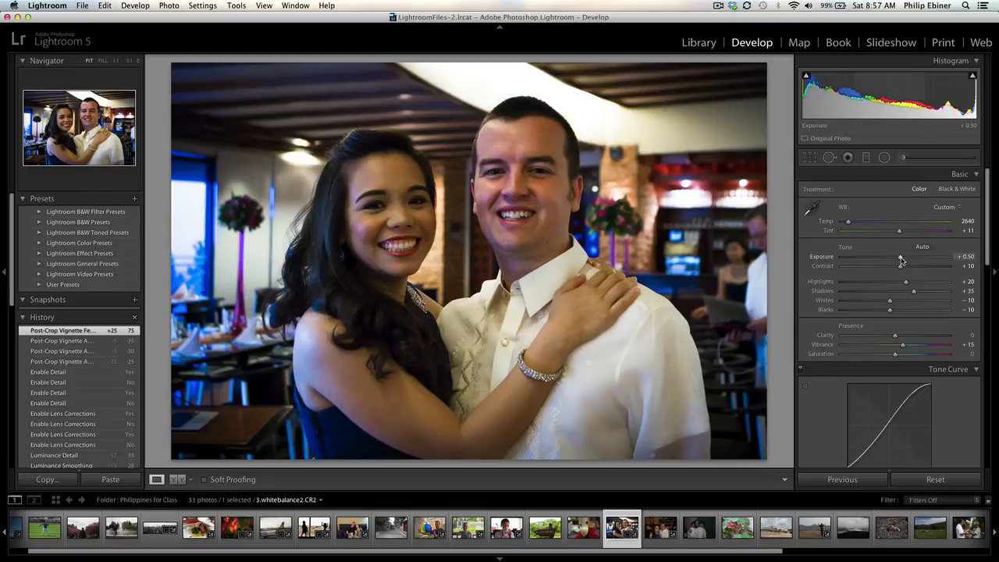
left_click_drag(901, 260, 903, 262)
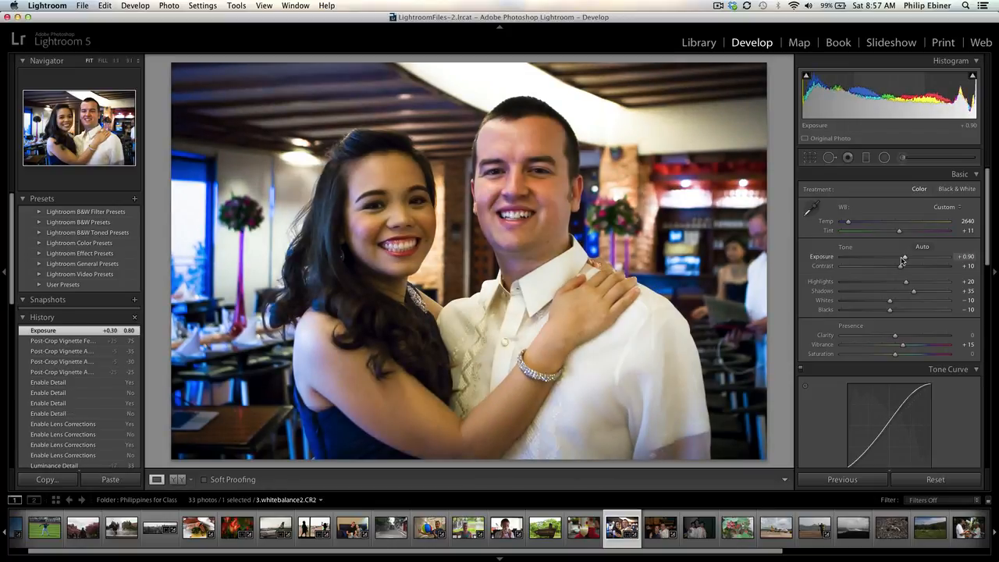
key("Down")
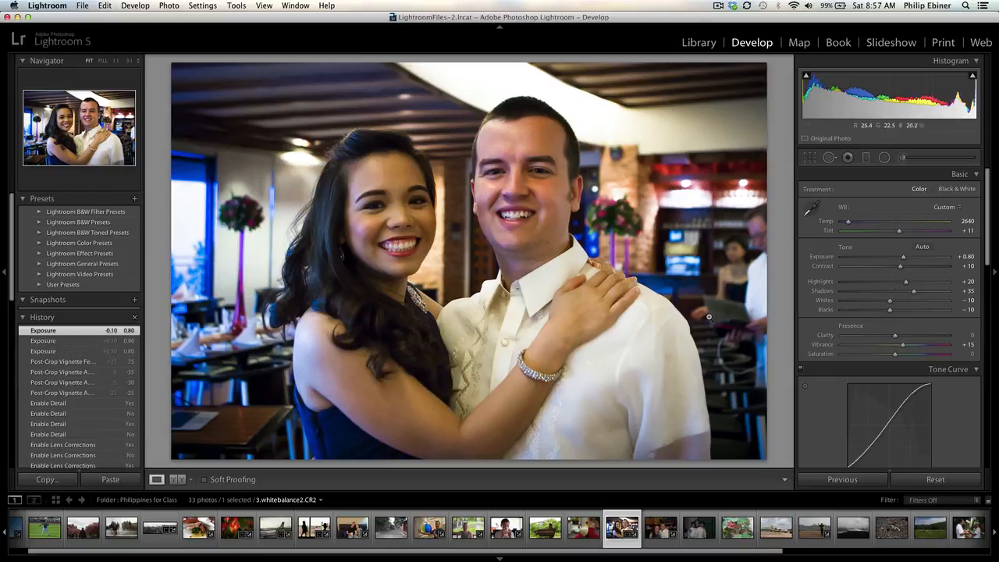
- Compare the edited couple photo with its unedited original by resetting all adjustments and undoing the reset, twice
left_click(937, 480)
key("super+z")
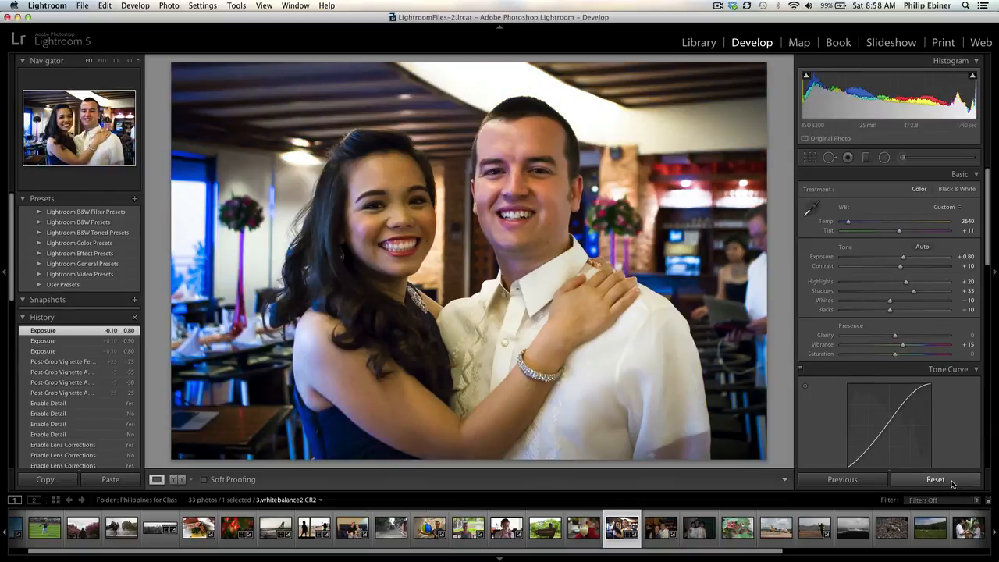
left_click(952, 483)
key("super+z")
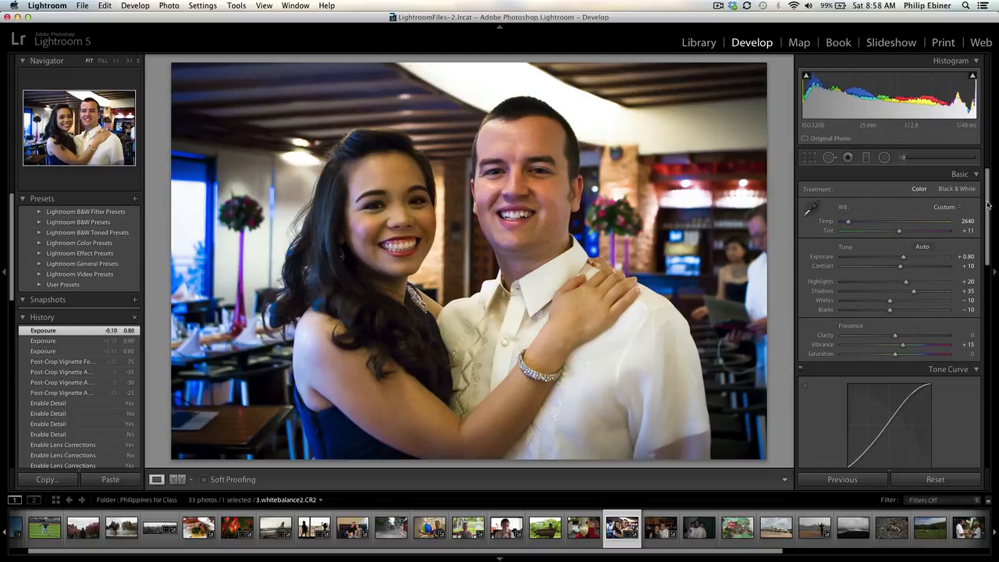
scroll(993, 225, "down", 3)
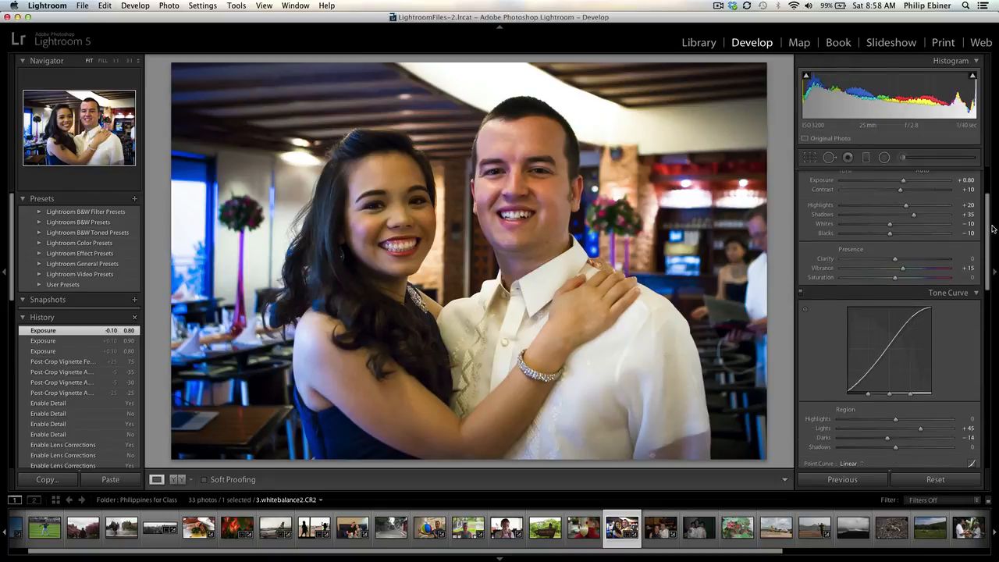
left_click_drag(993, 225, 997, 367)
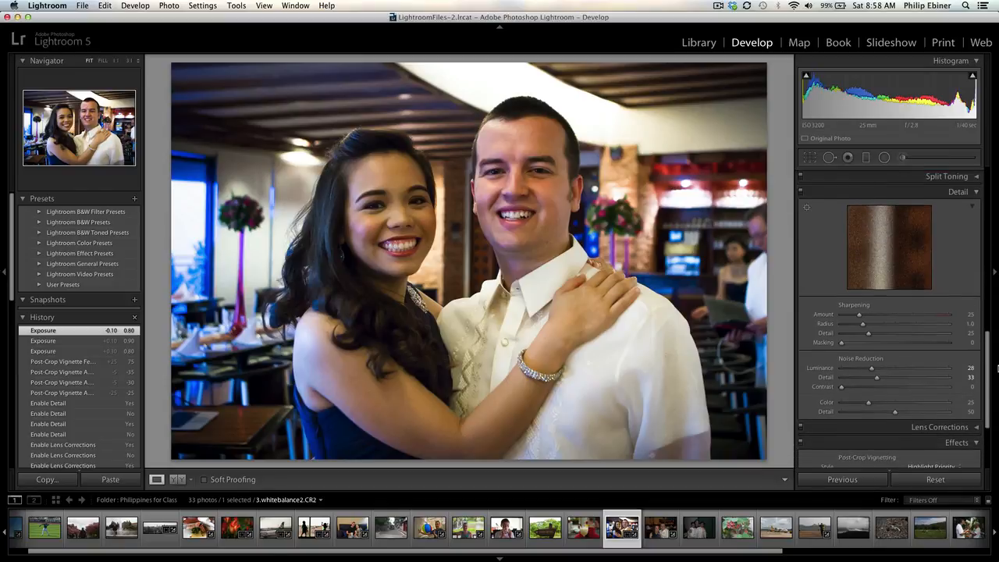
left_click_drag(998, 367, 997, 400)
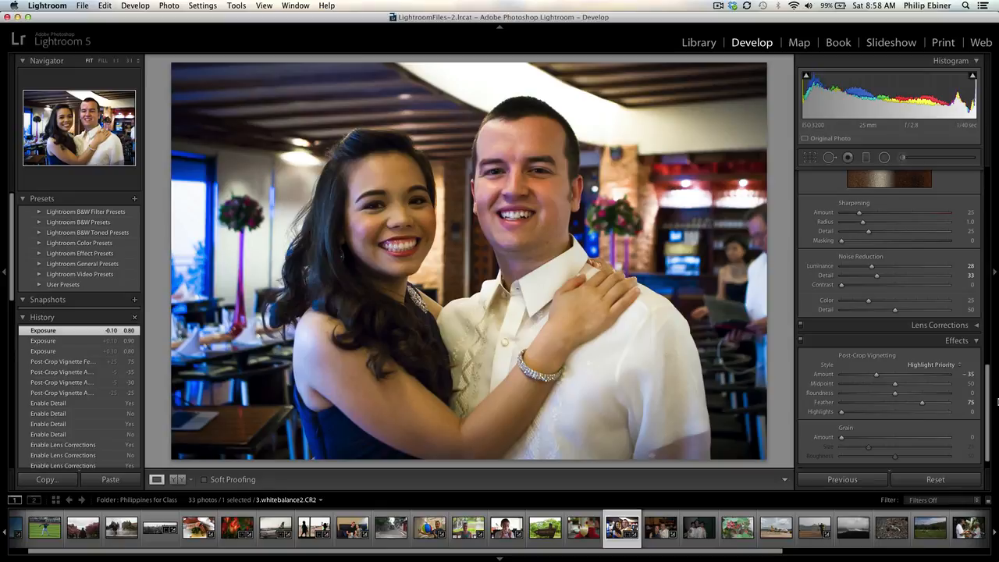
left_click_drag(997, 401, 988, 278)
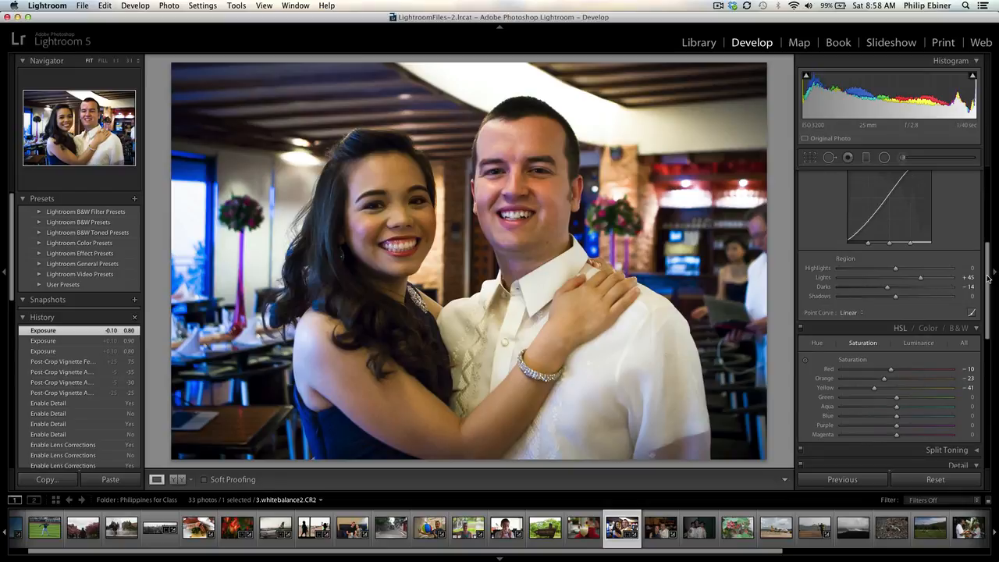
left_click_drag(988, 278, 980, 190)
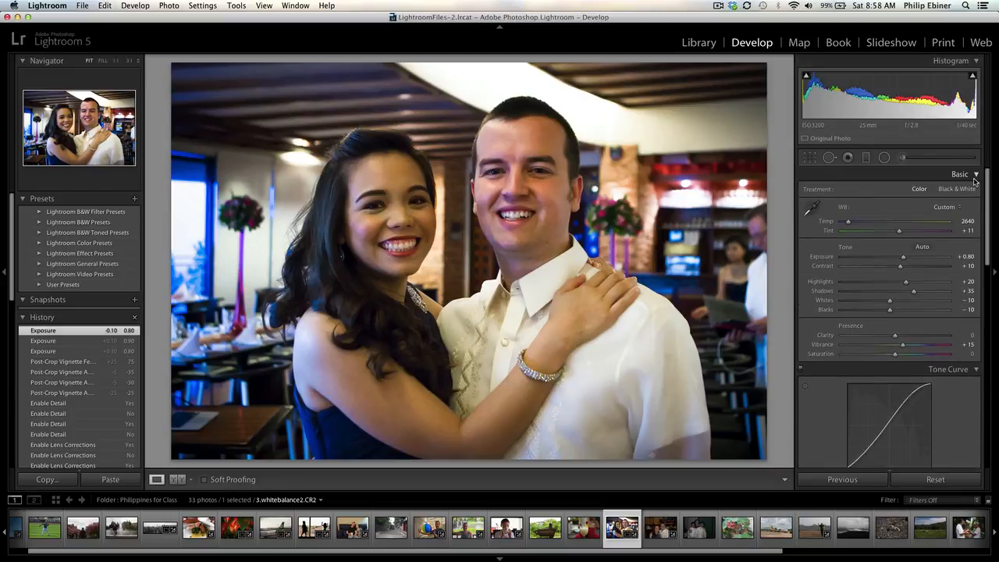